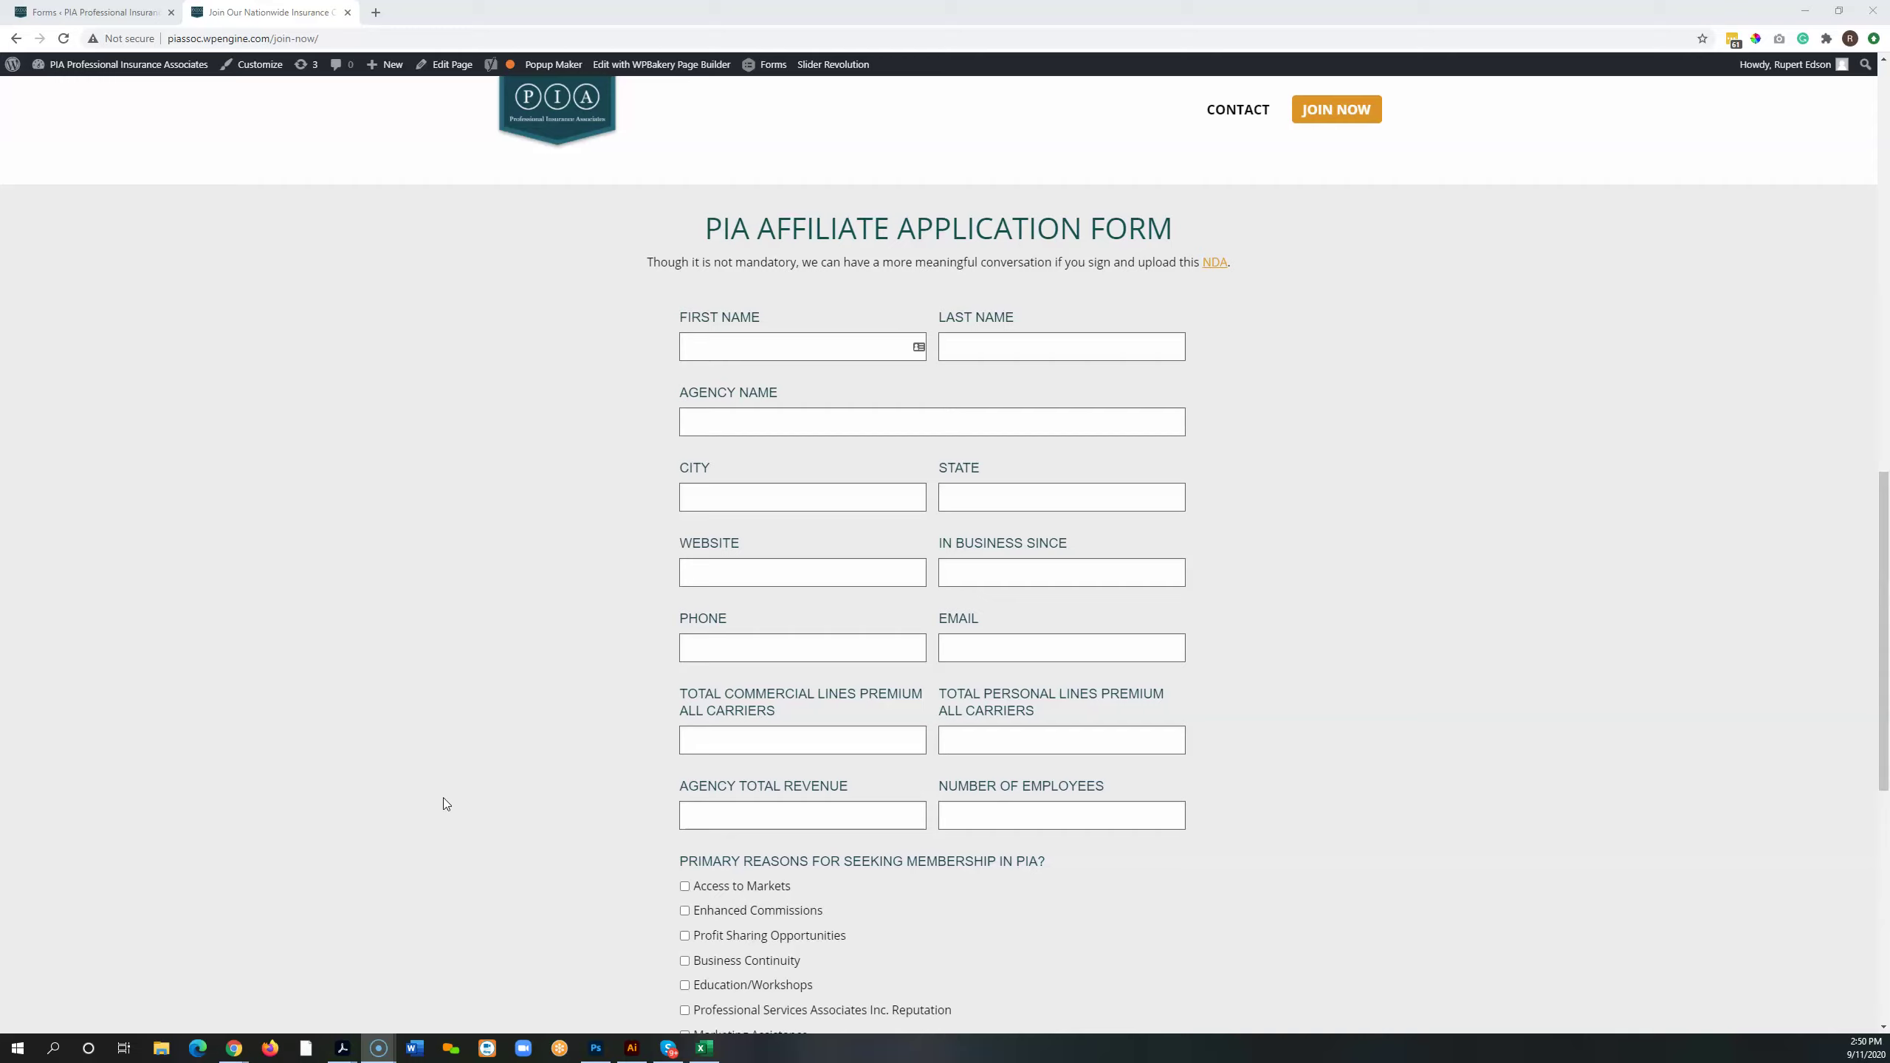
Go from the Affiliate Application Form to the PIA Contact page with its Get In Touch form
click(426, 789)
click(316, 751)
click(1237, 112)
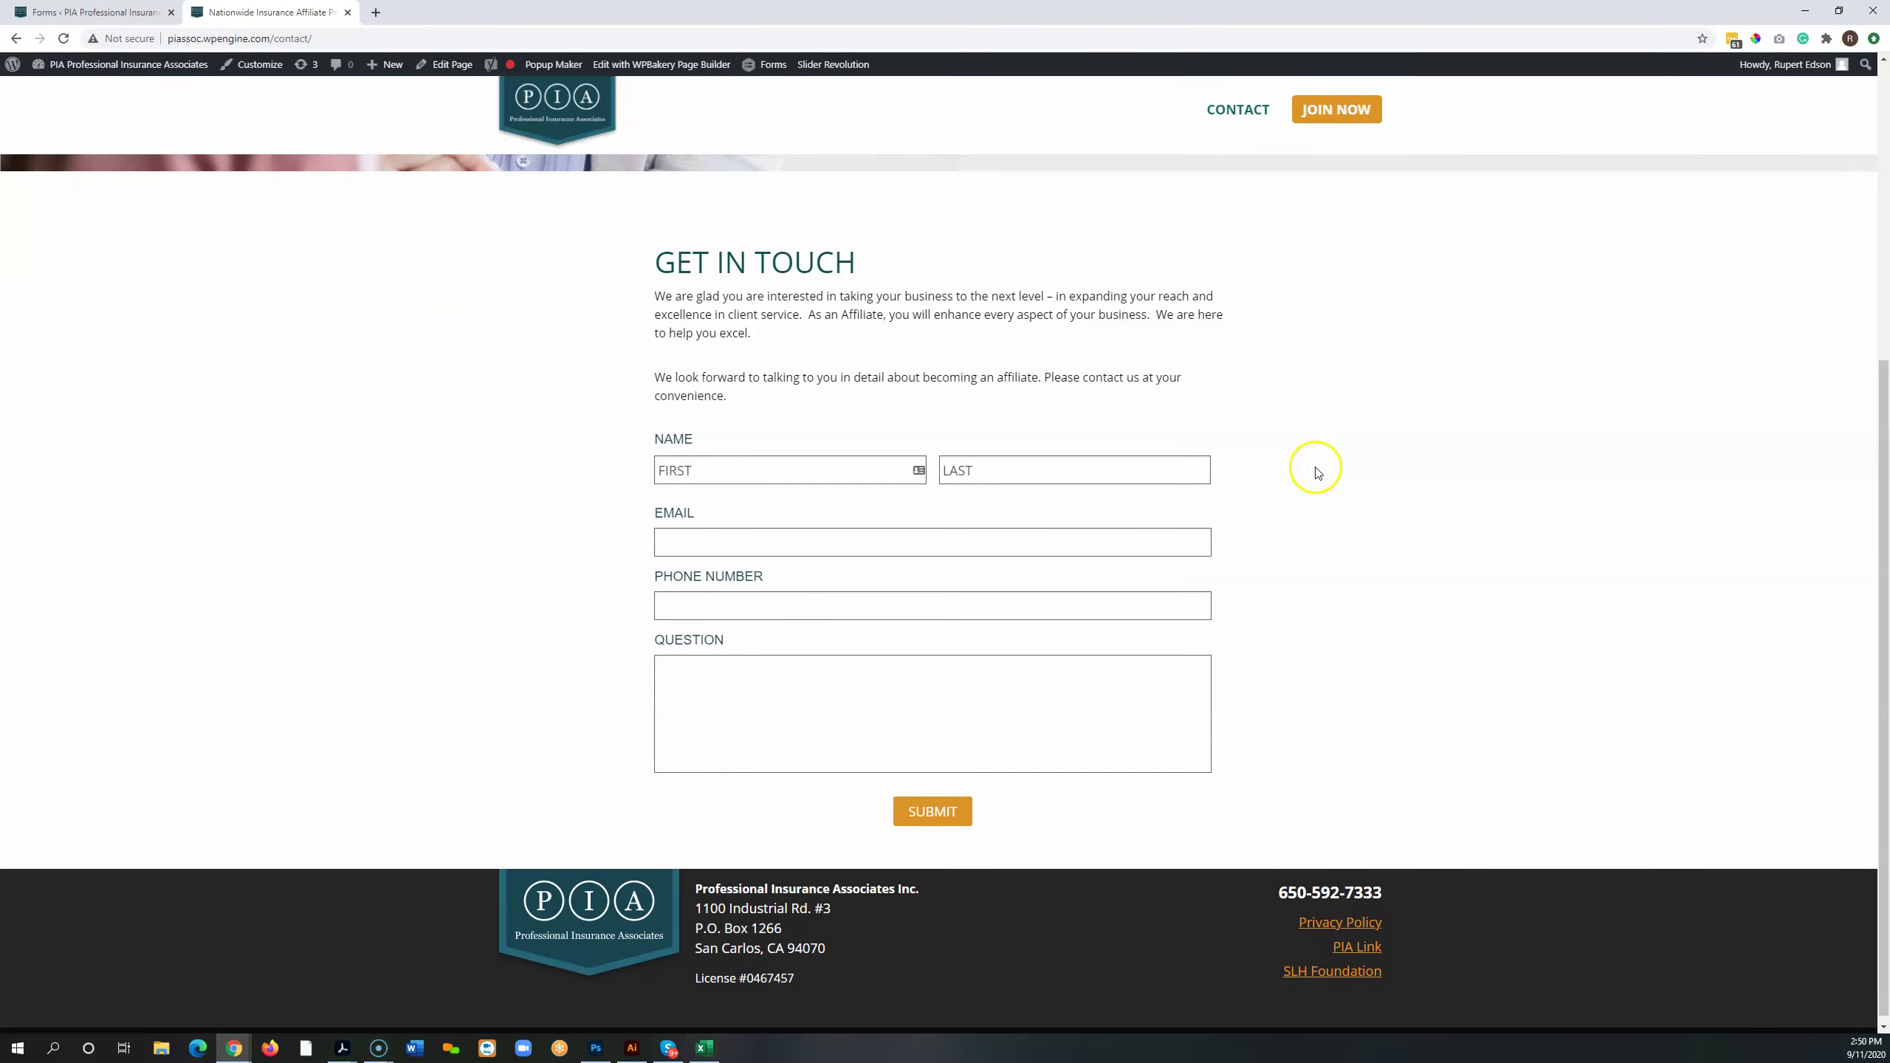
In WordPress admin, list the forms: Application with 2 entries and Contact Form with 0
click(89, 14)
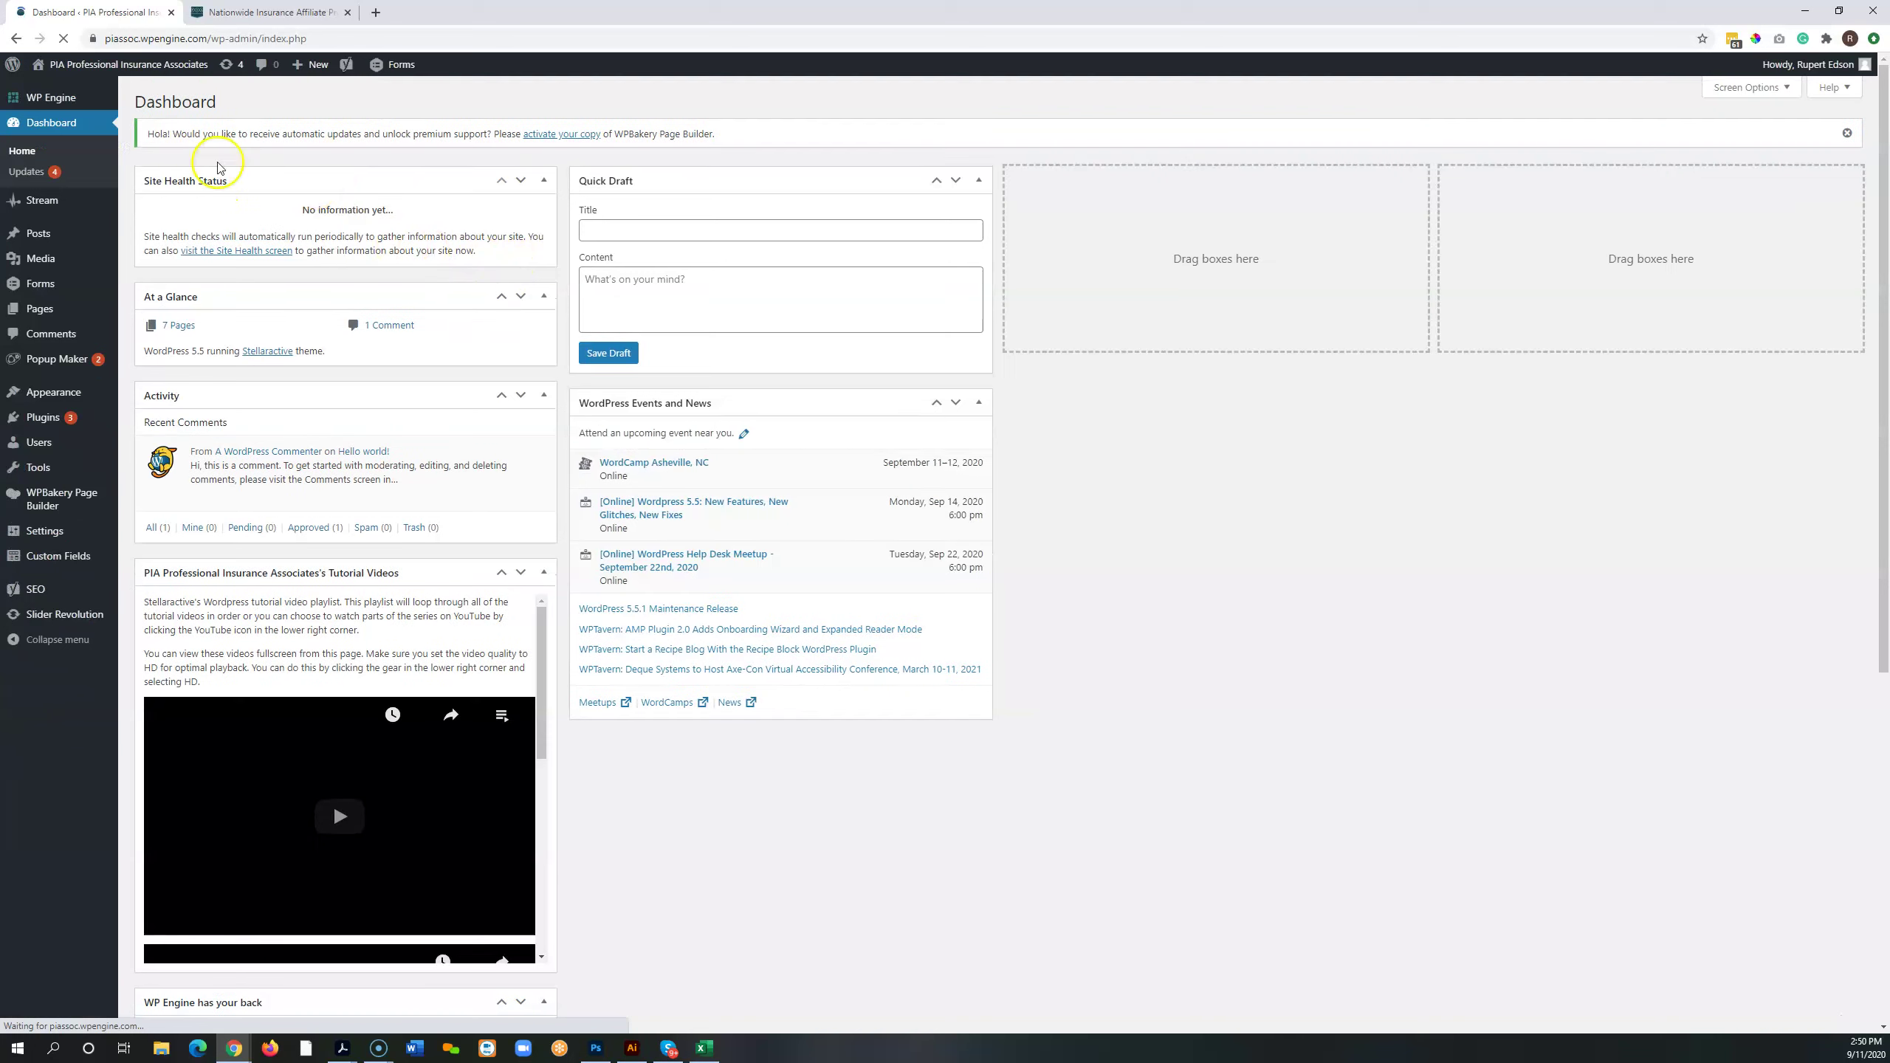
mouse_move(61, 289)
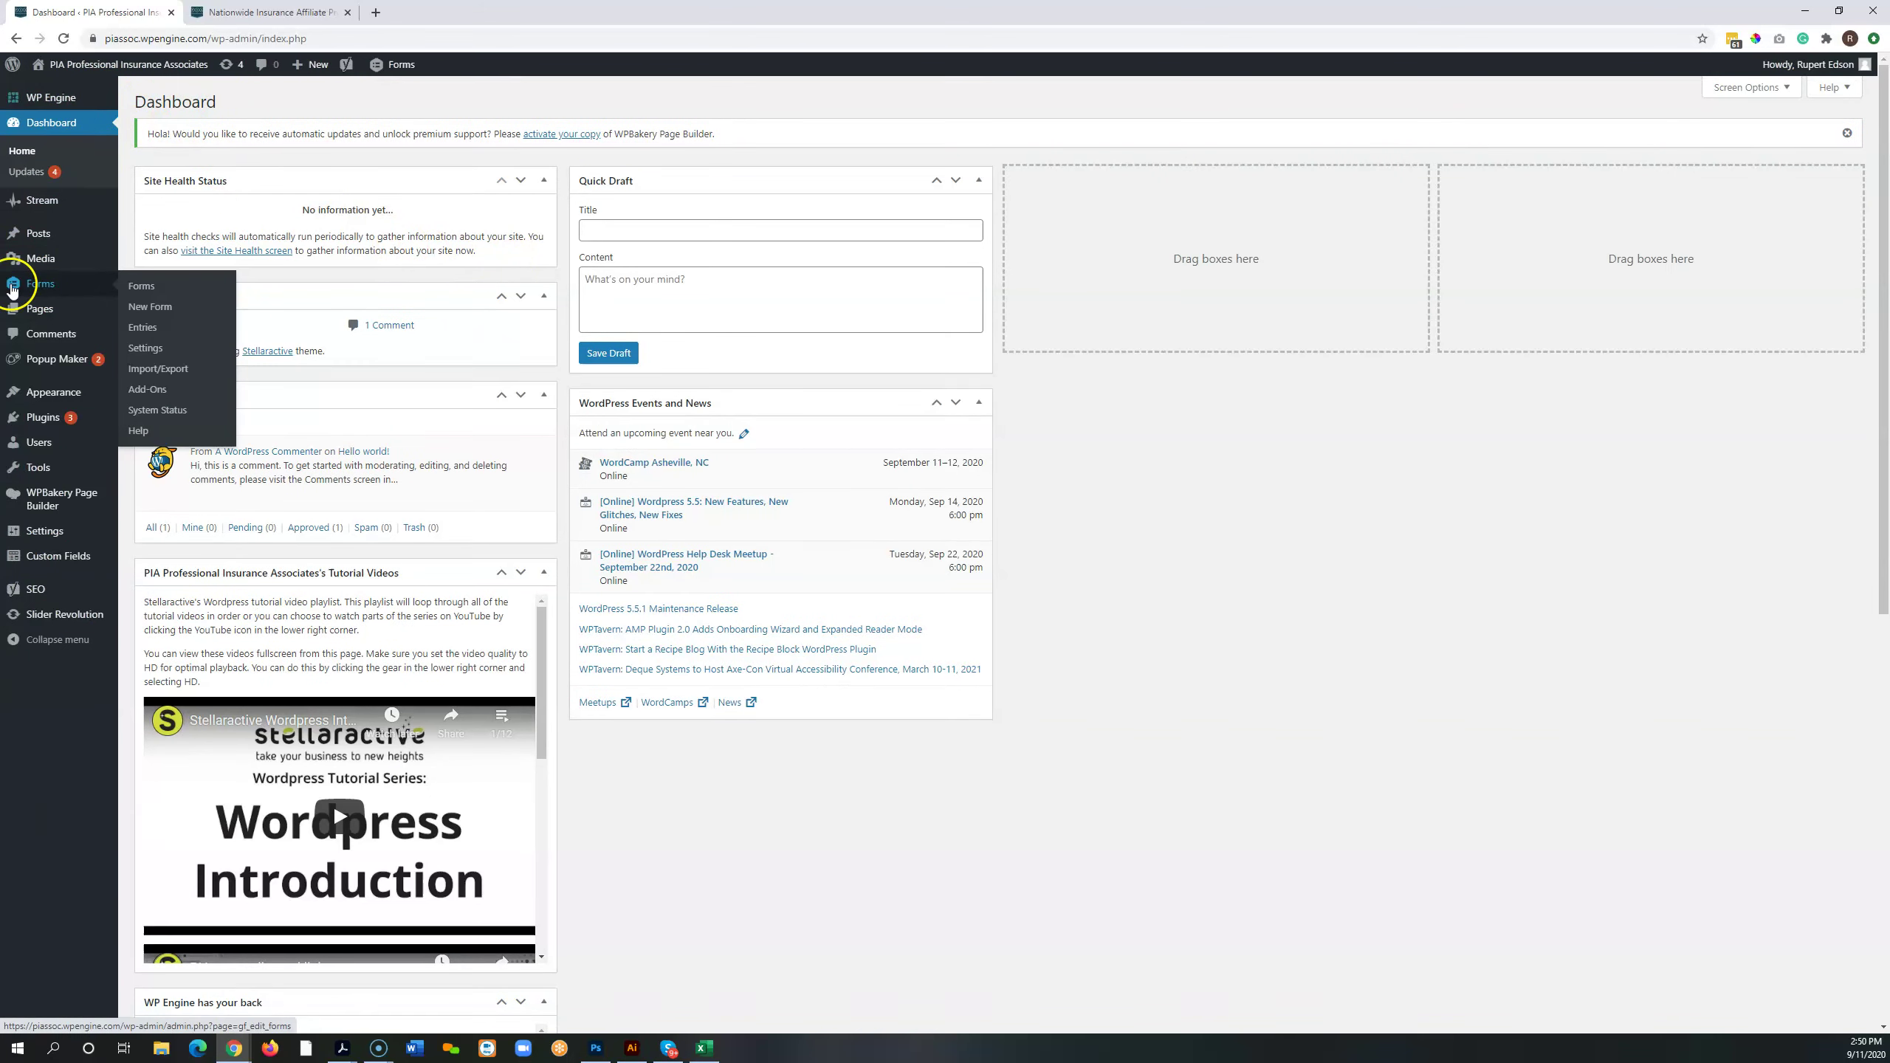
click(35, 290)
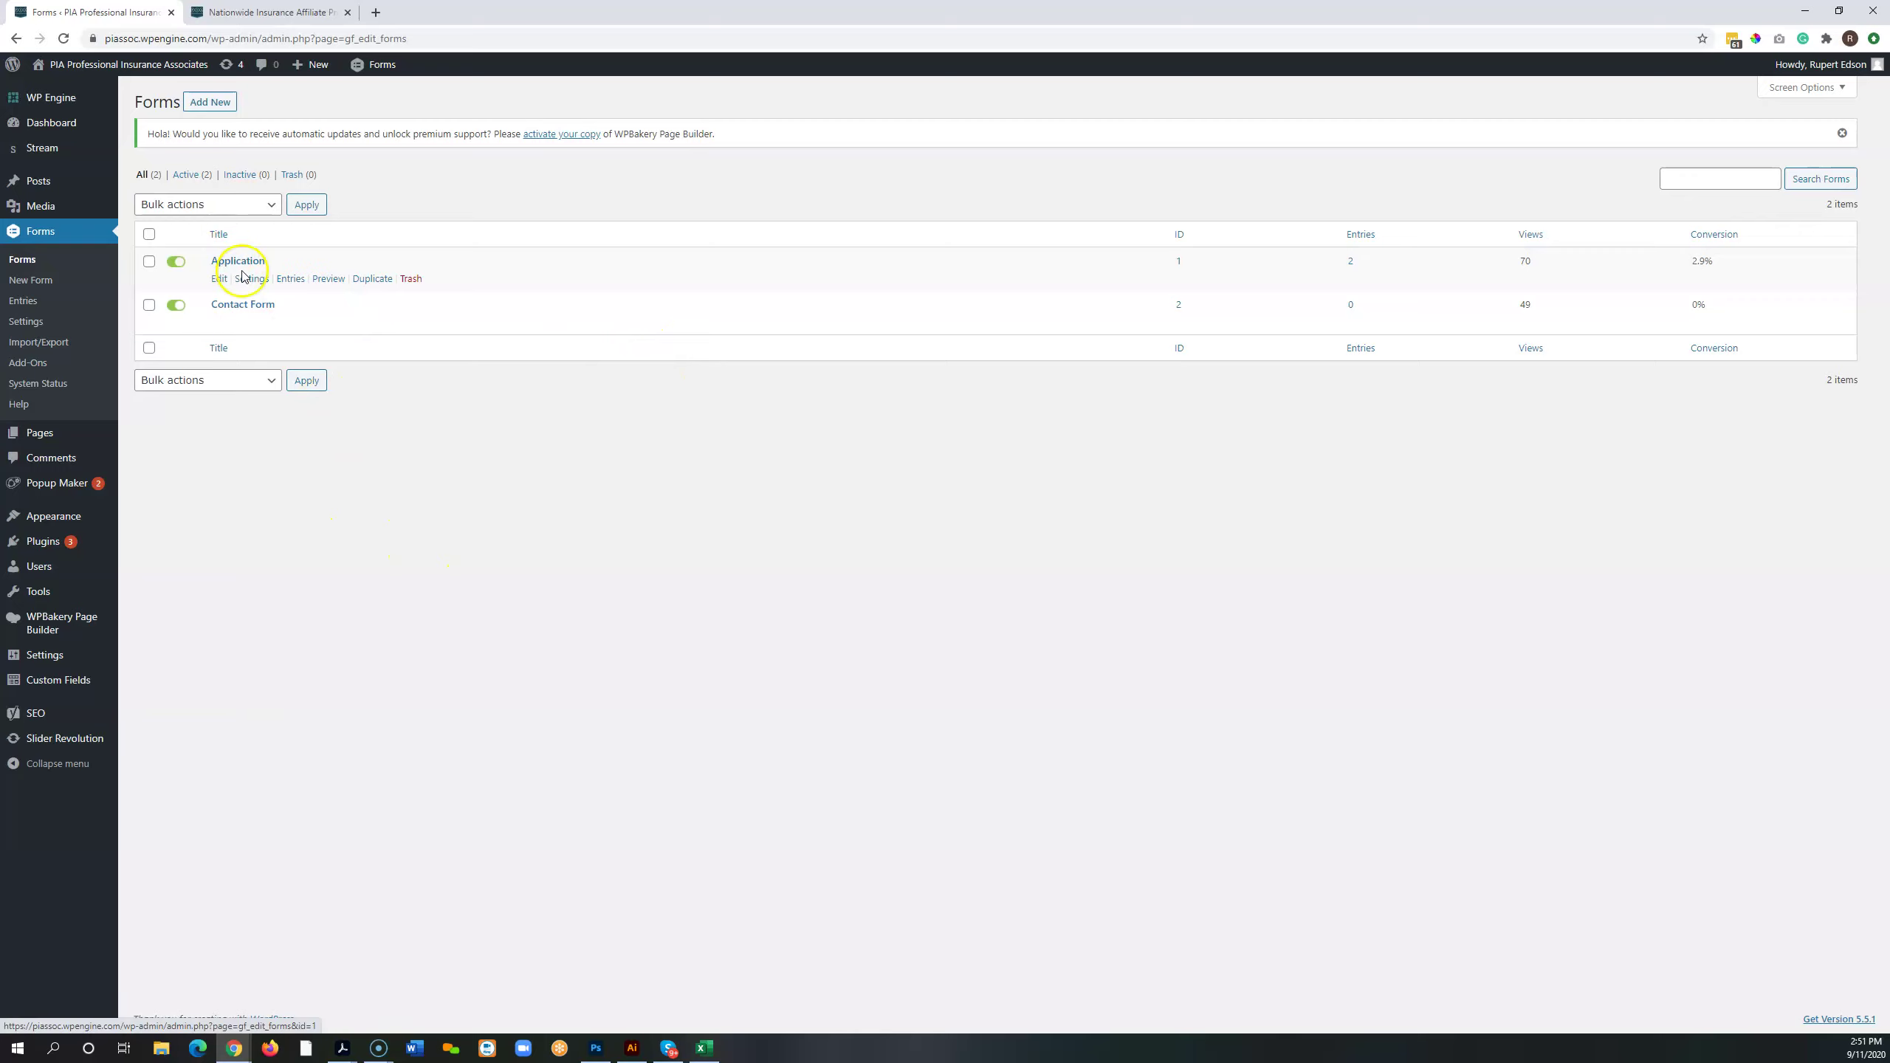
mouse_move(247, 283)
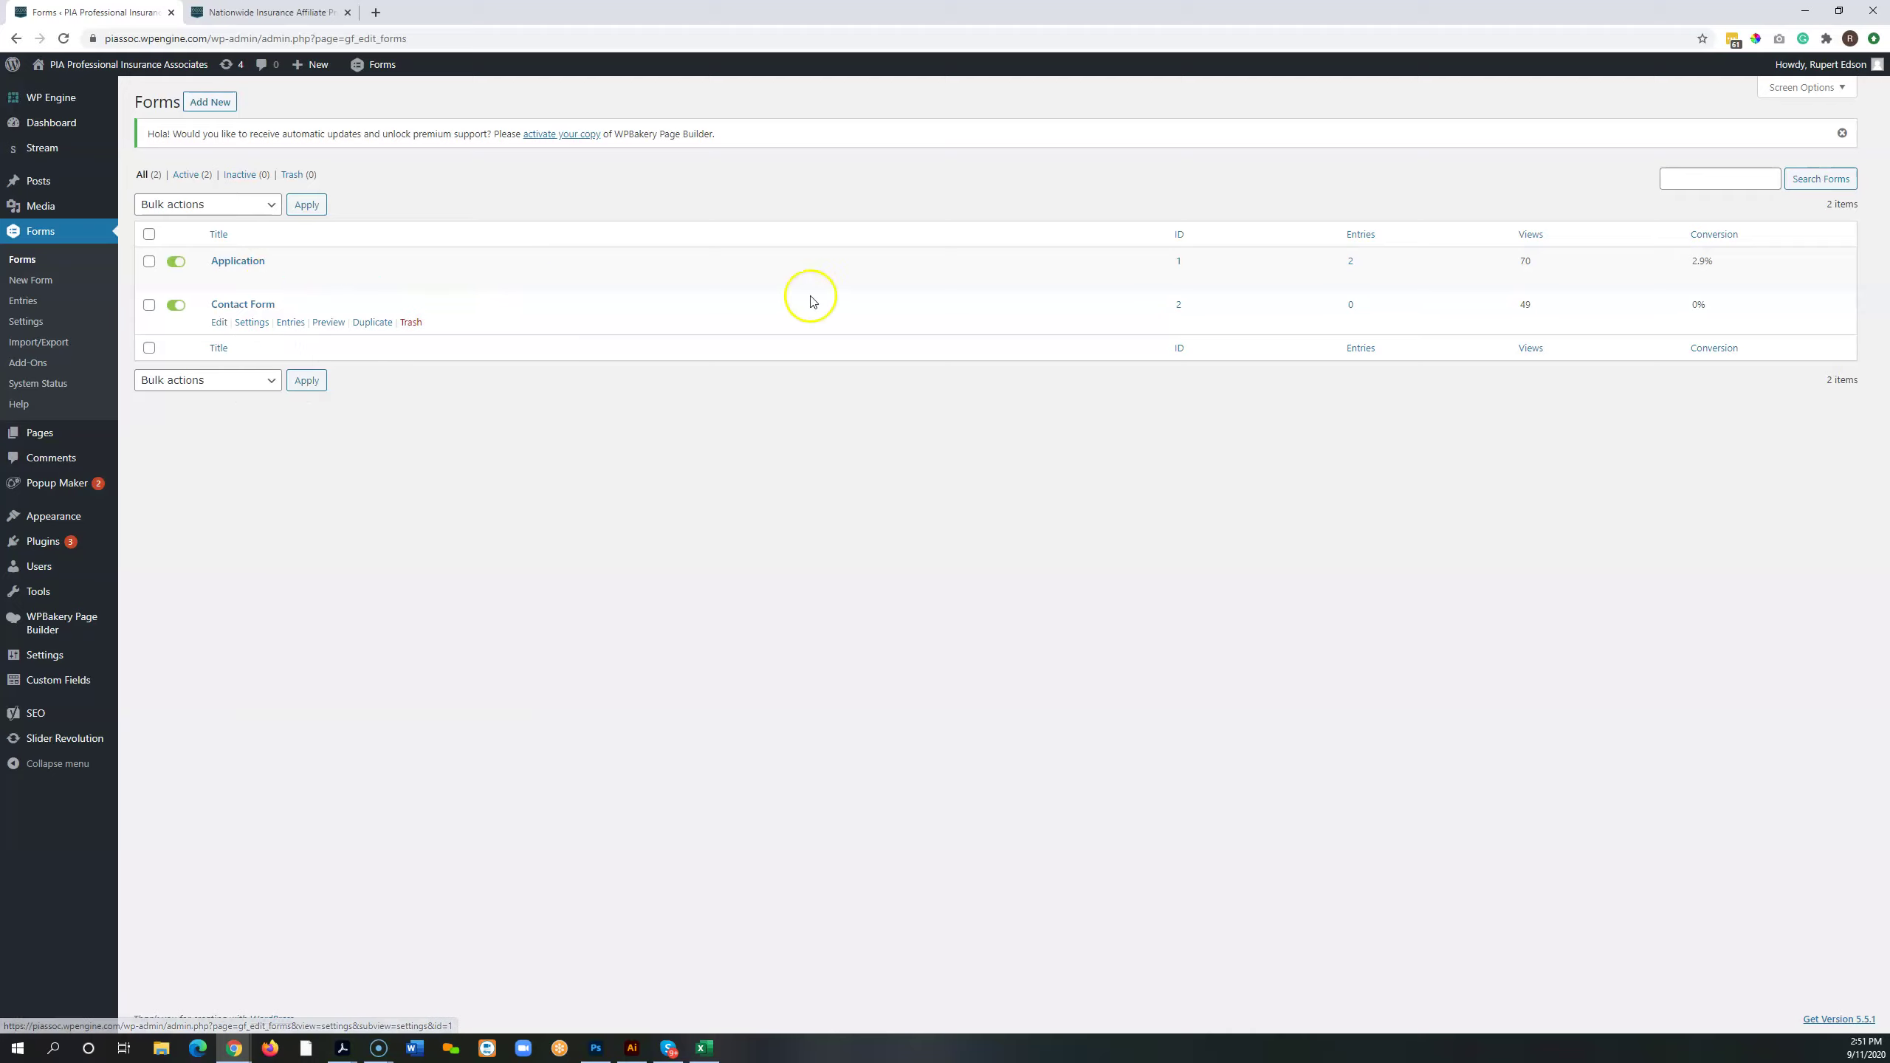
Open the Application form's entries and trash the gibberish test entry
click(1352, 266)
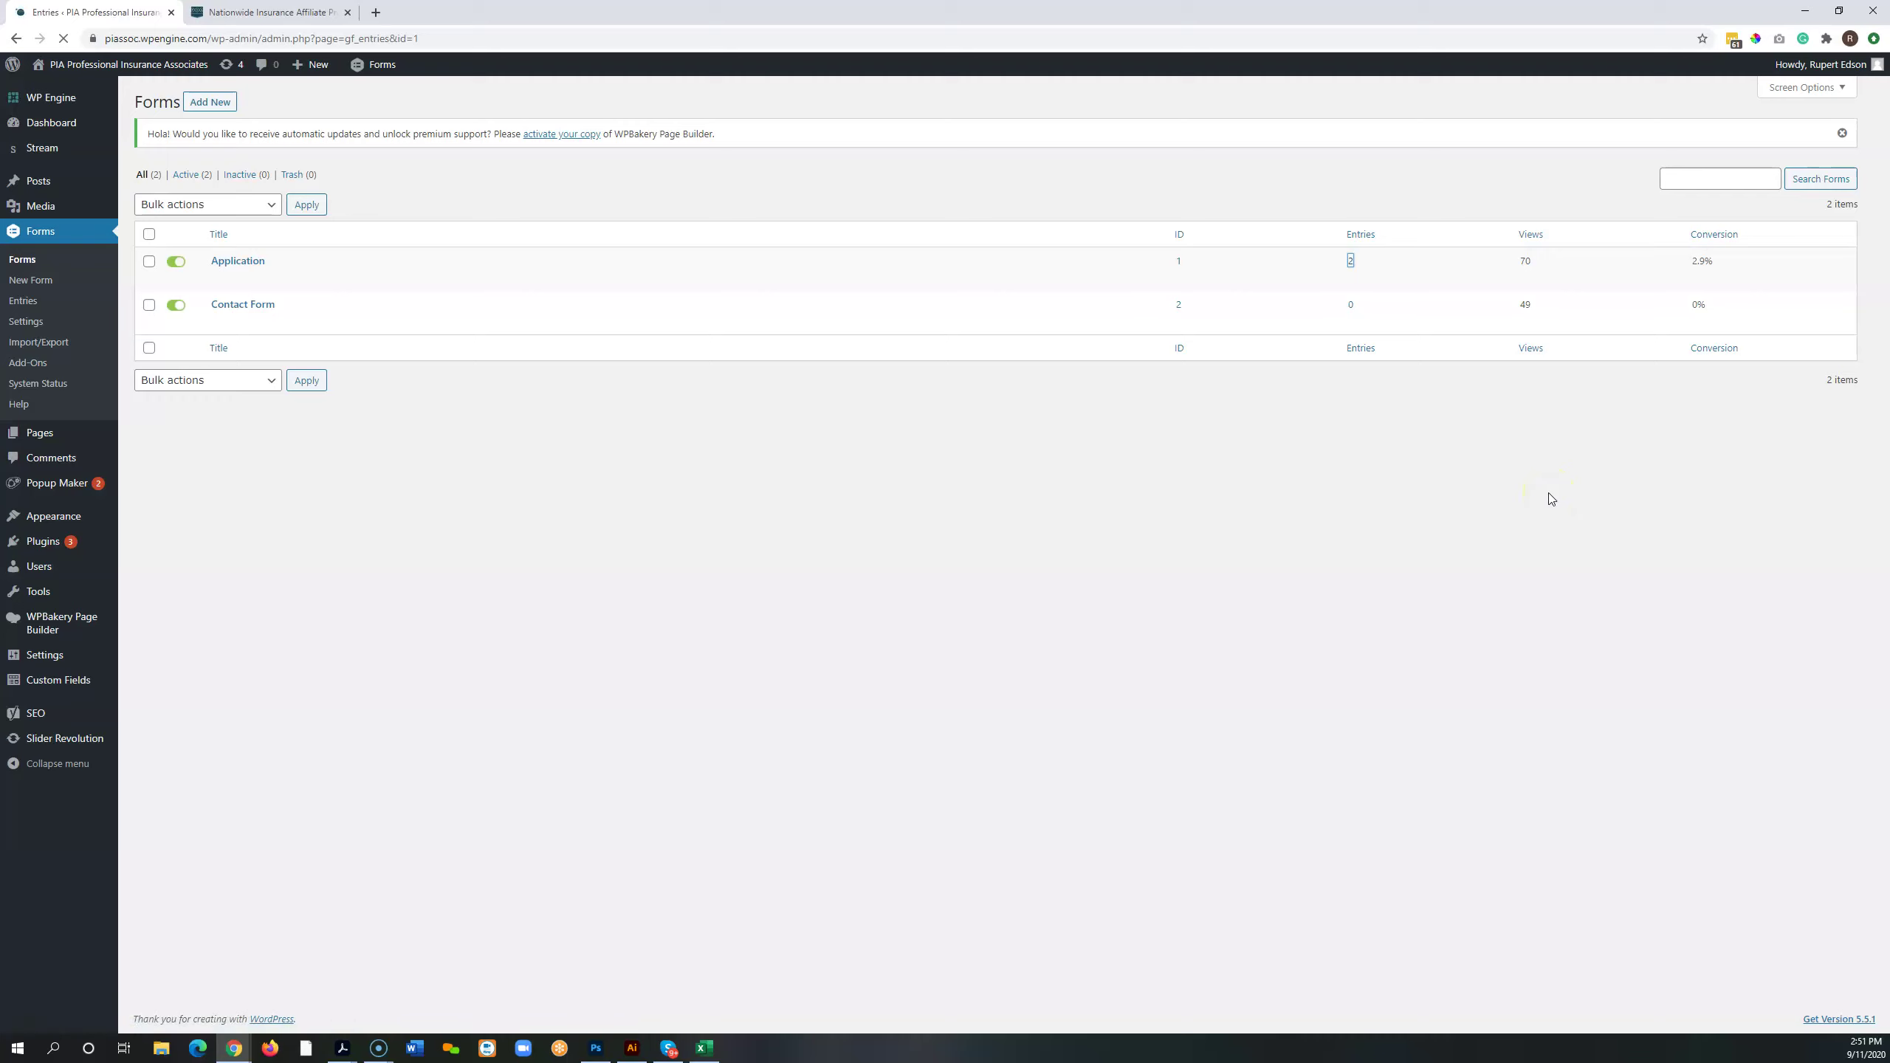
click(1518, 514)
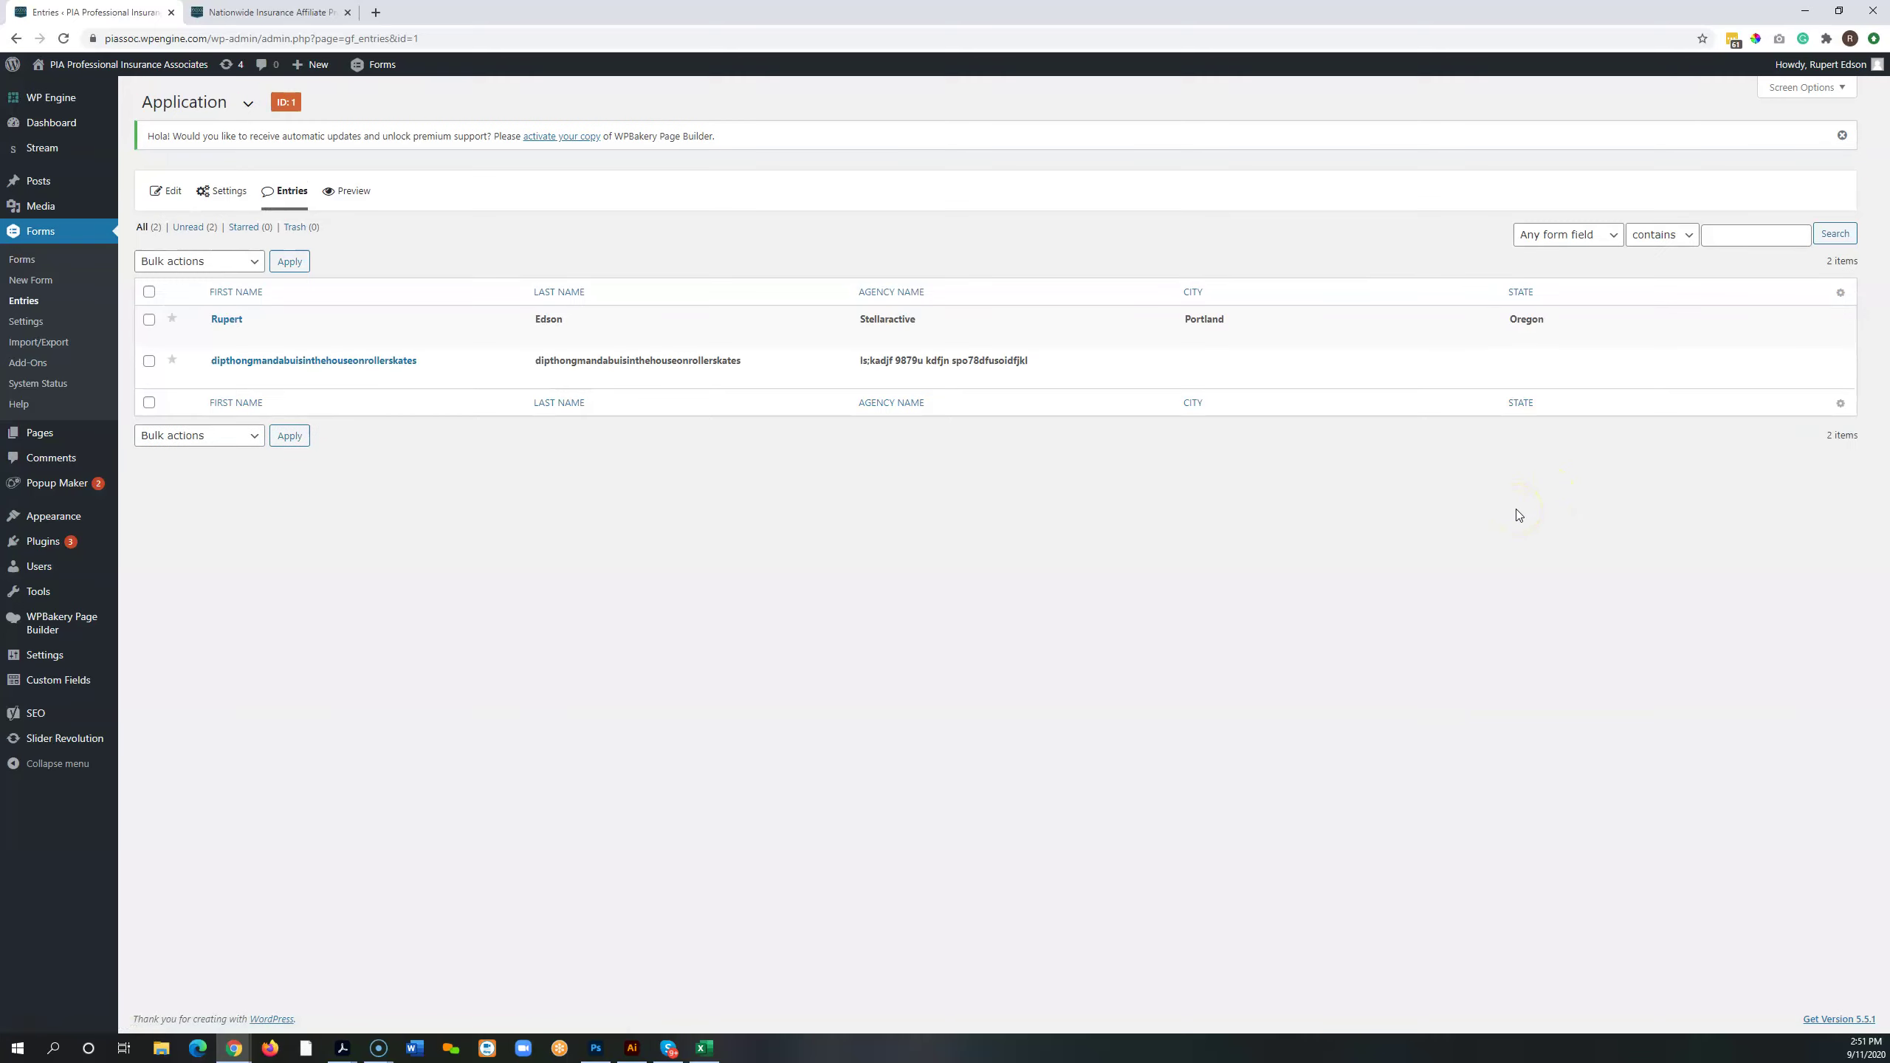
mouse_move(1468, 332)
click(302, 376)
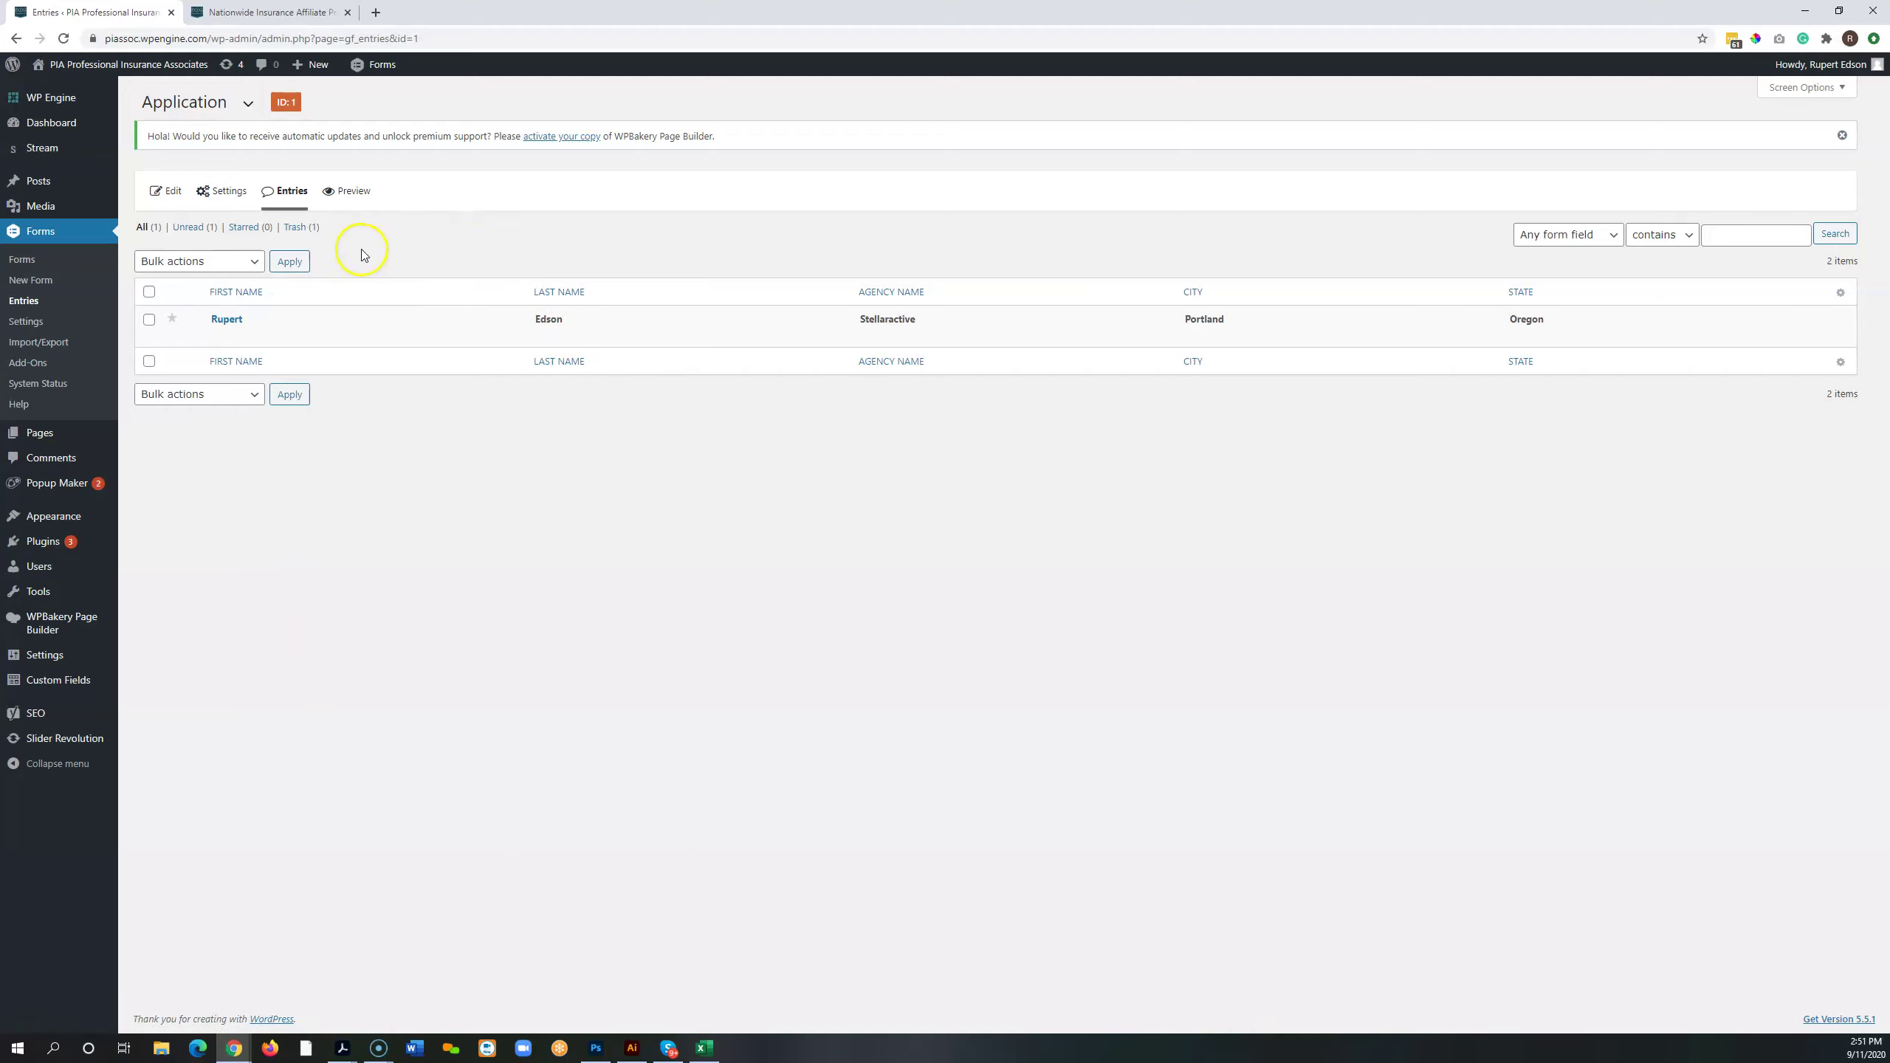
mouse_move(208, 331)
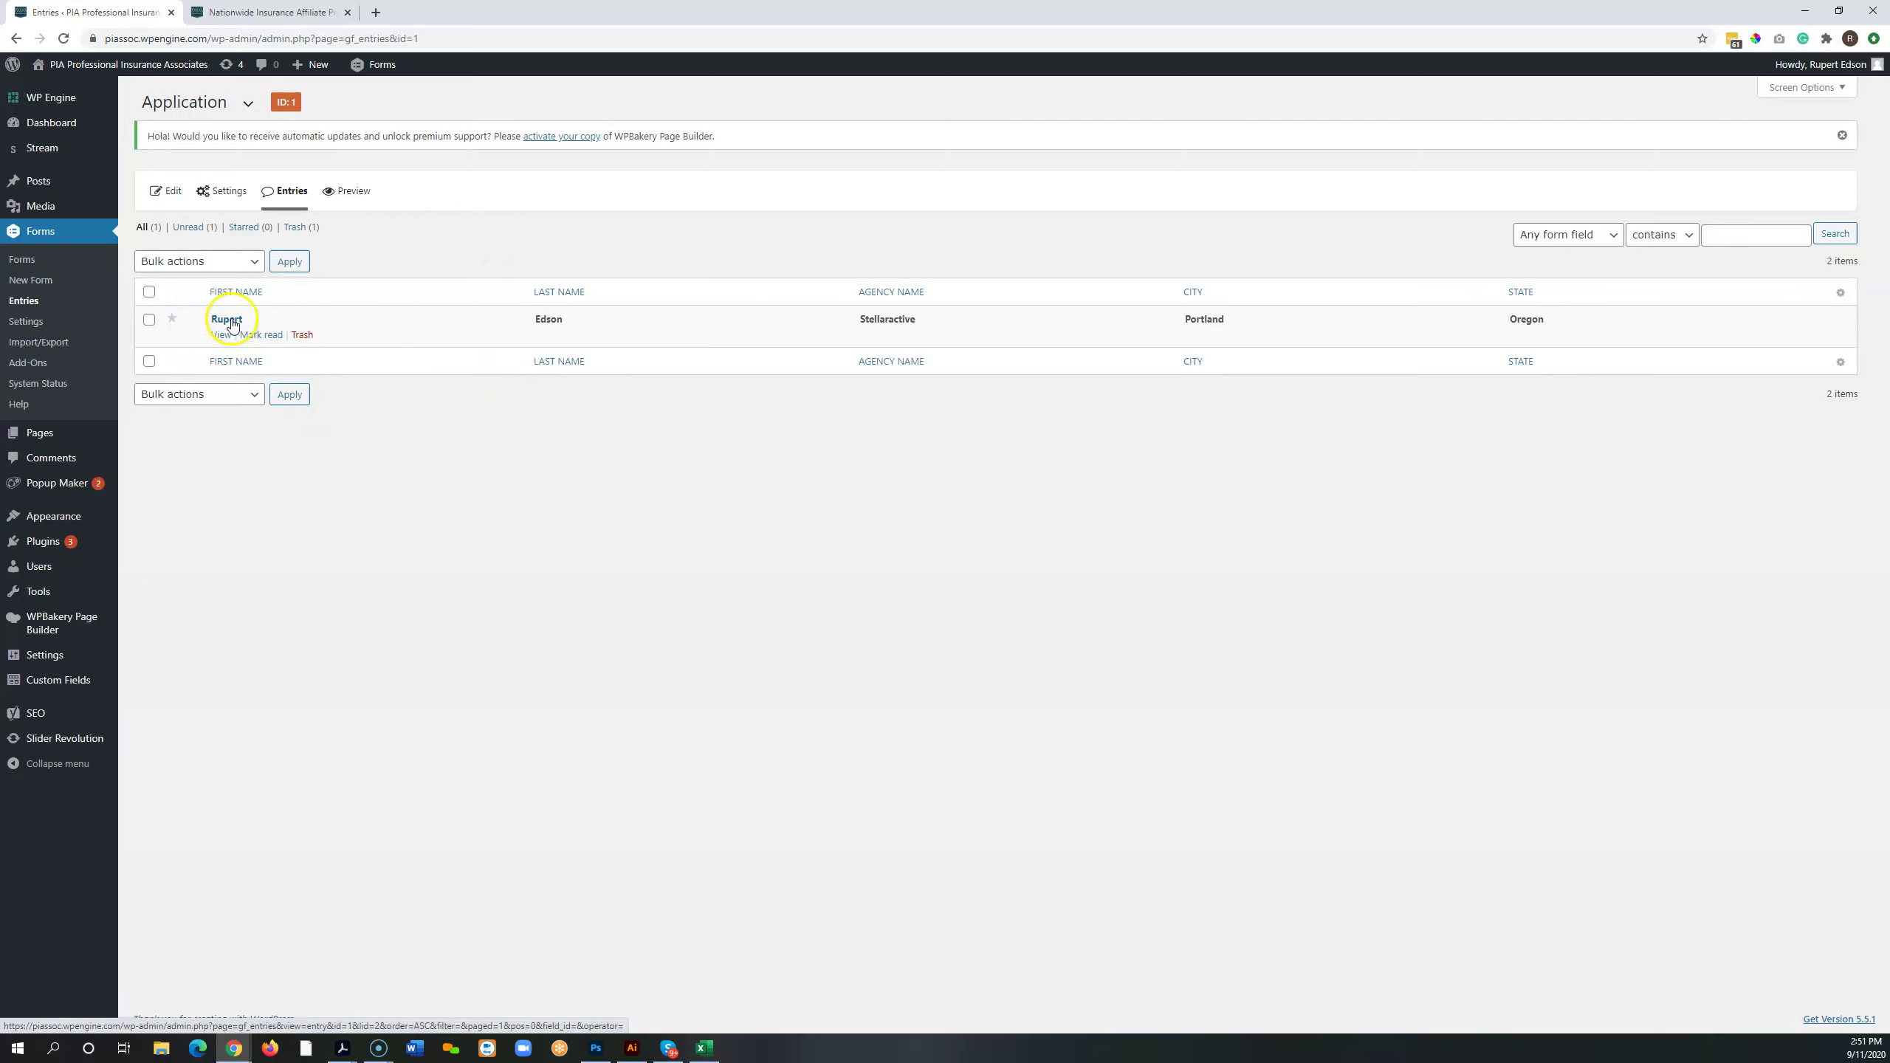
Review Application Entry #2, including its questionnaire PDF and admin notification note
click(221, 334)
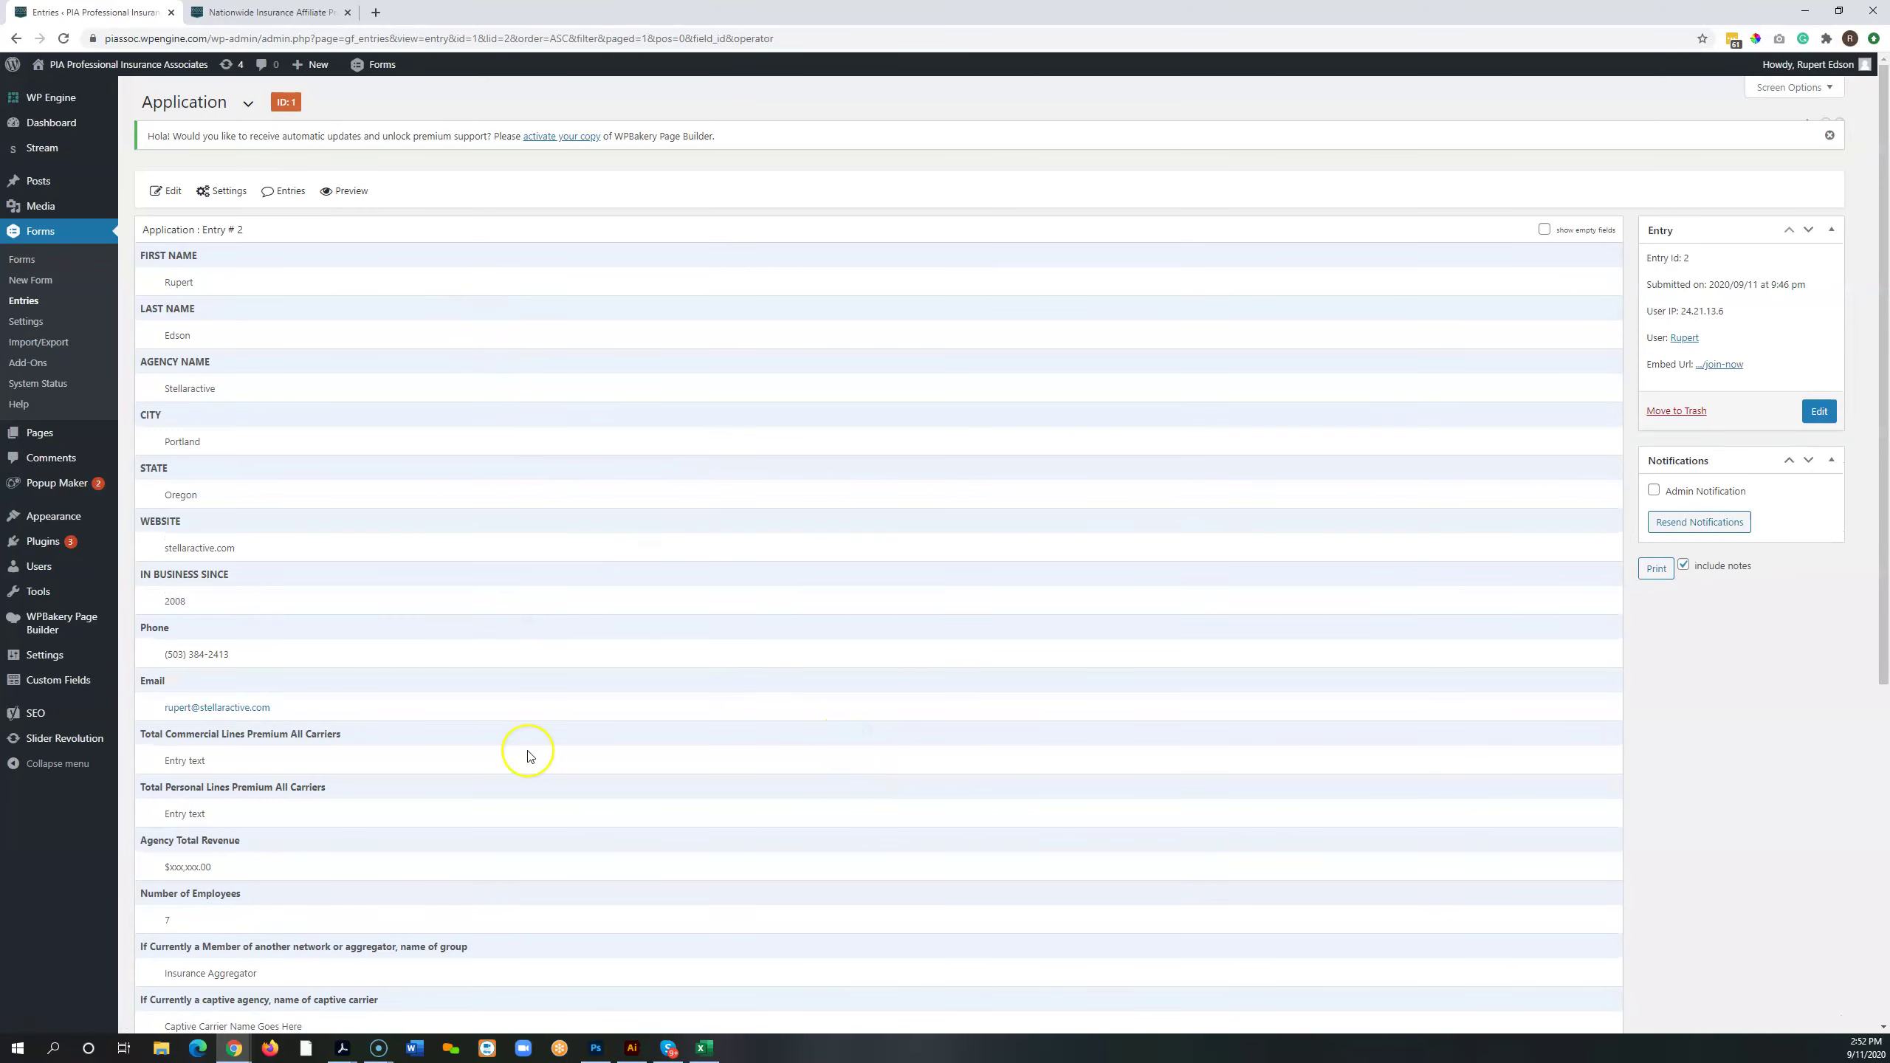
scroll(528, 756, down, 3)
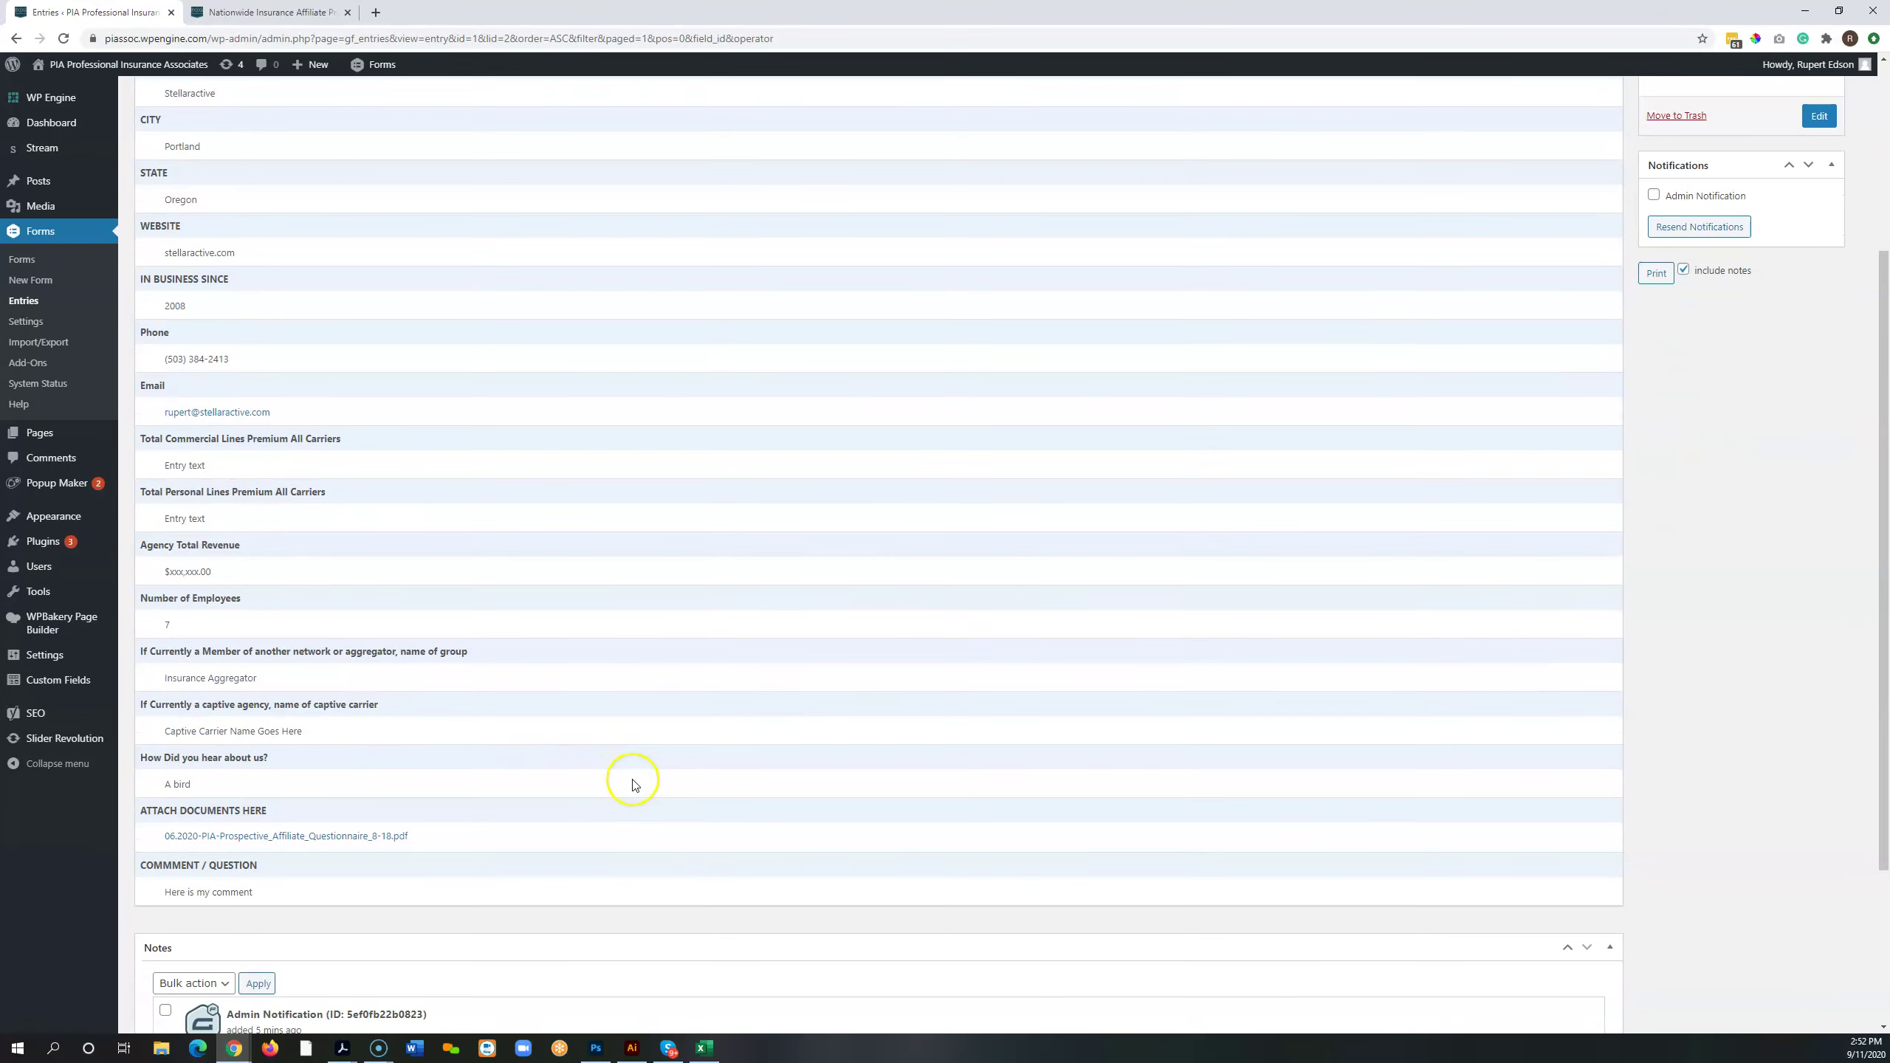
scroll(559, 760, up, 2)
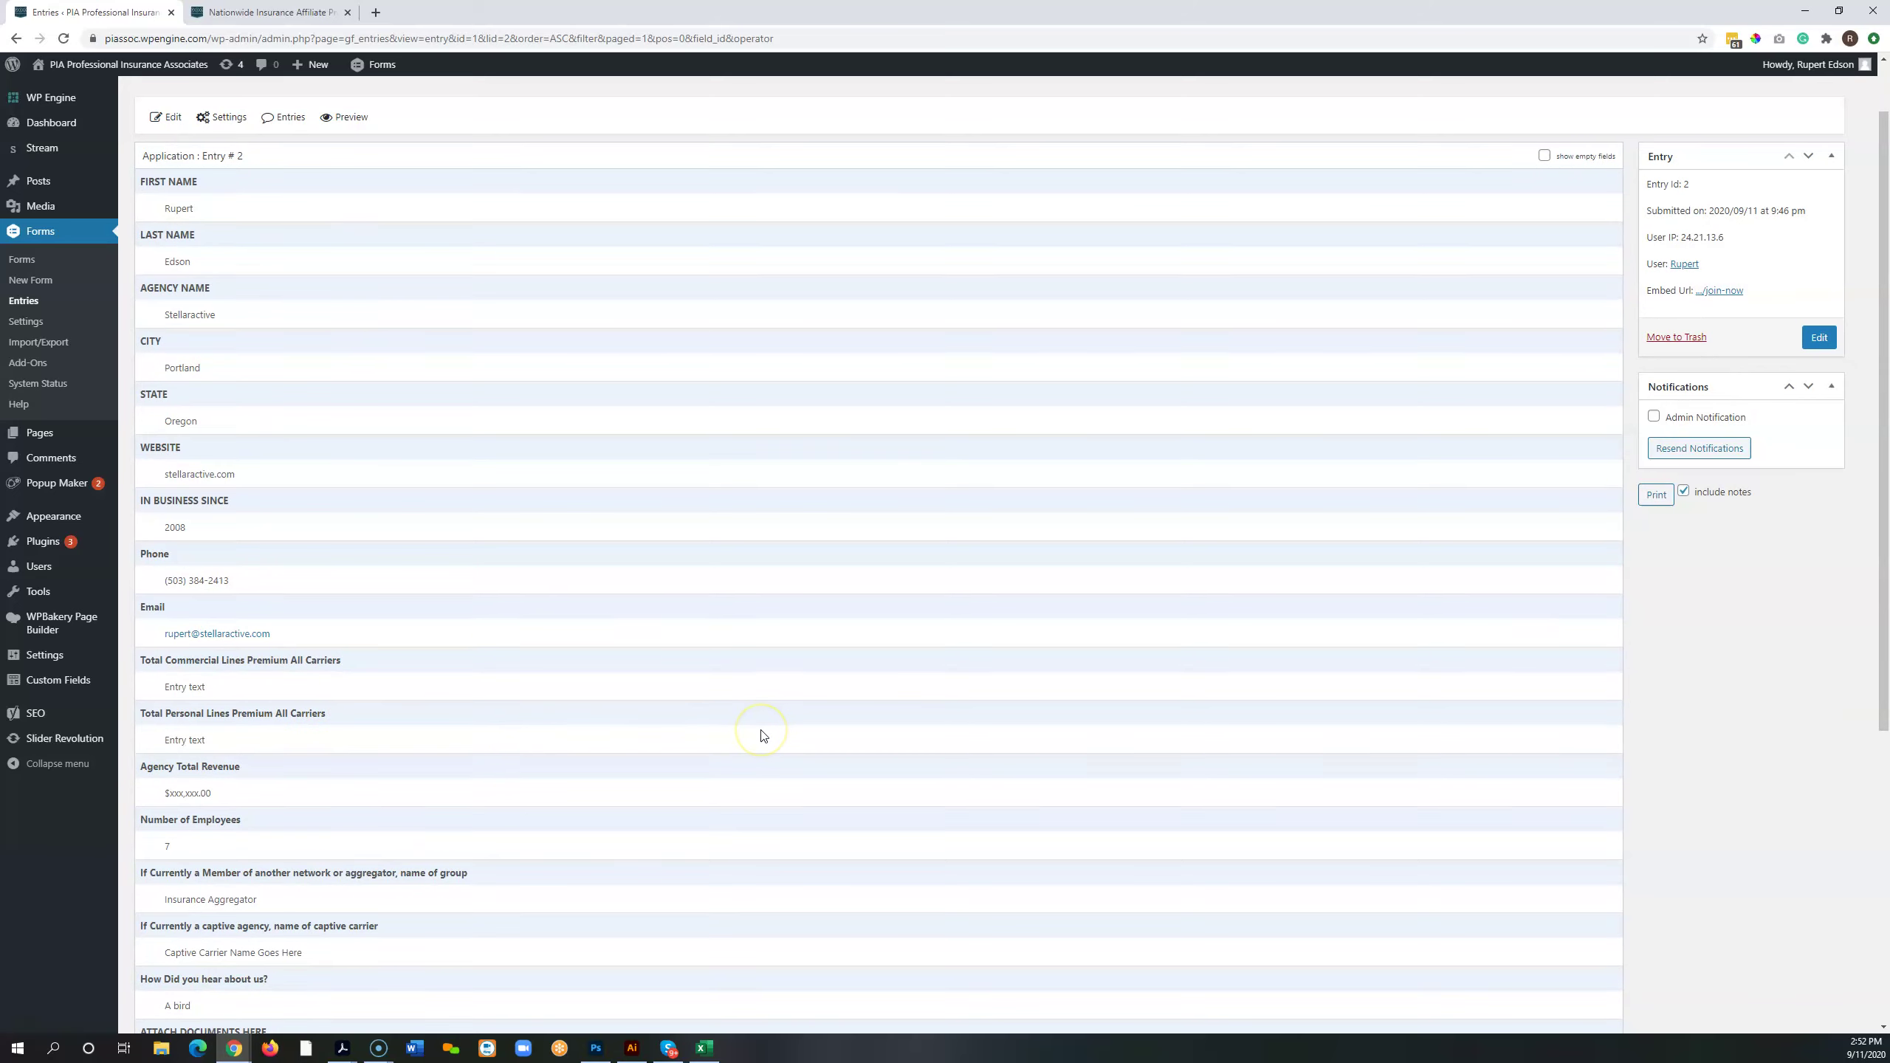
scroll(762, 737, up, 1)
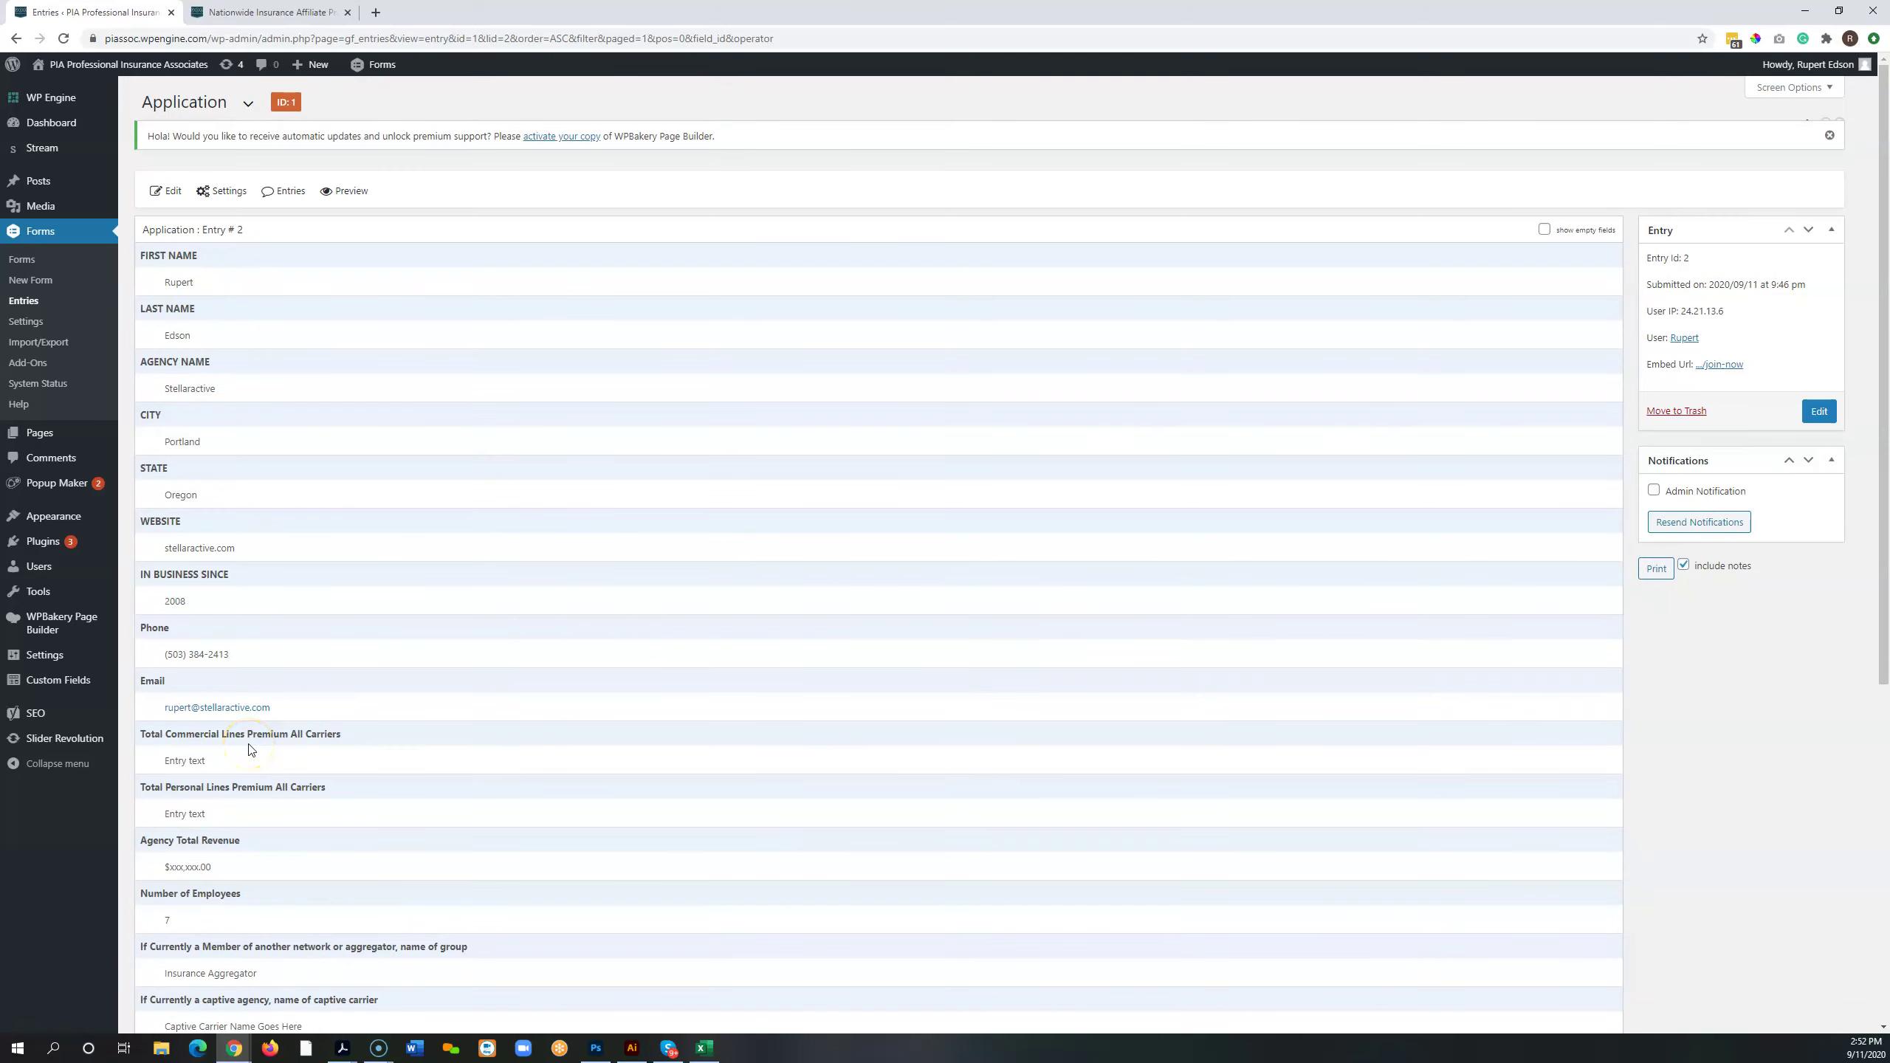
scroll(256, 573, down, 4)
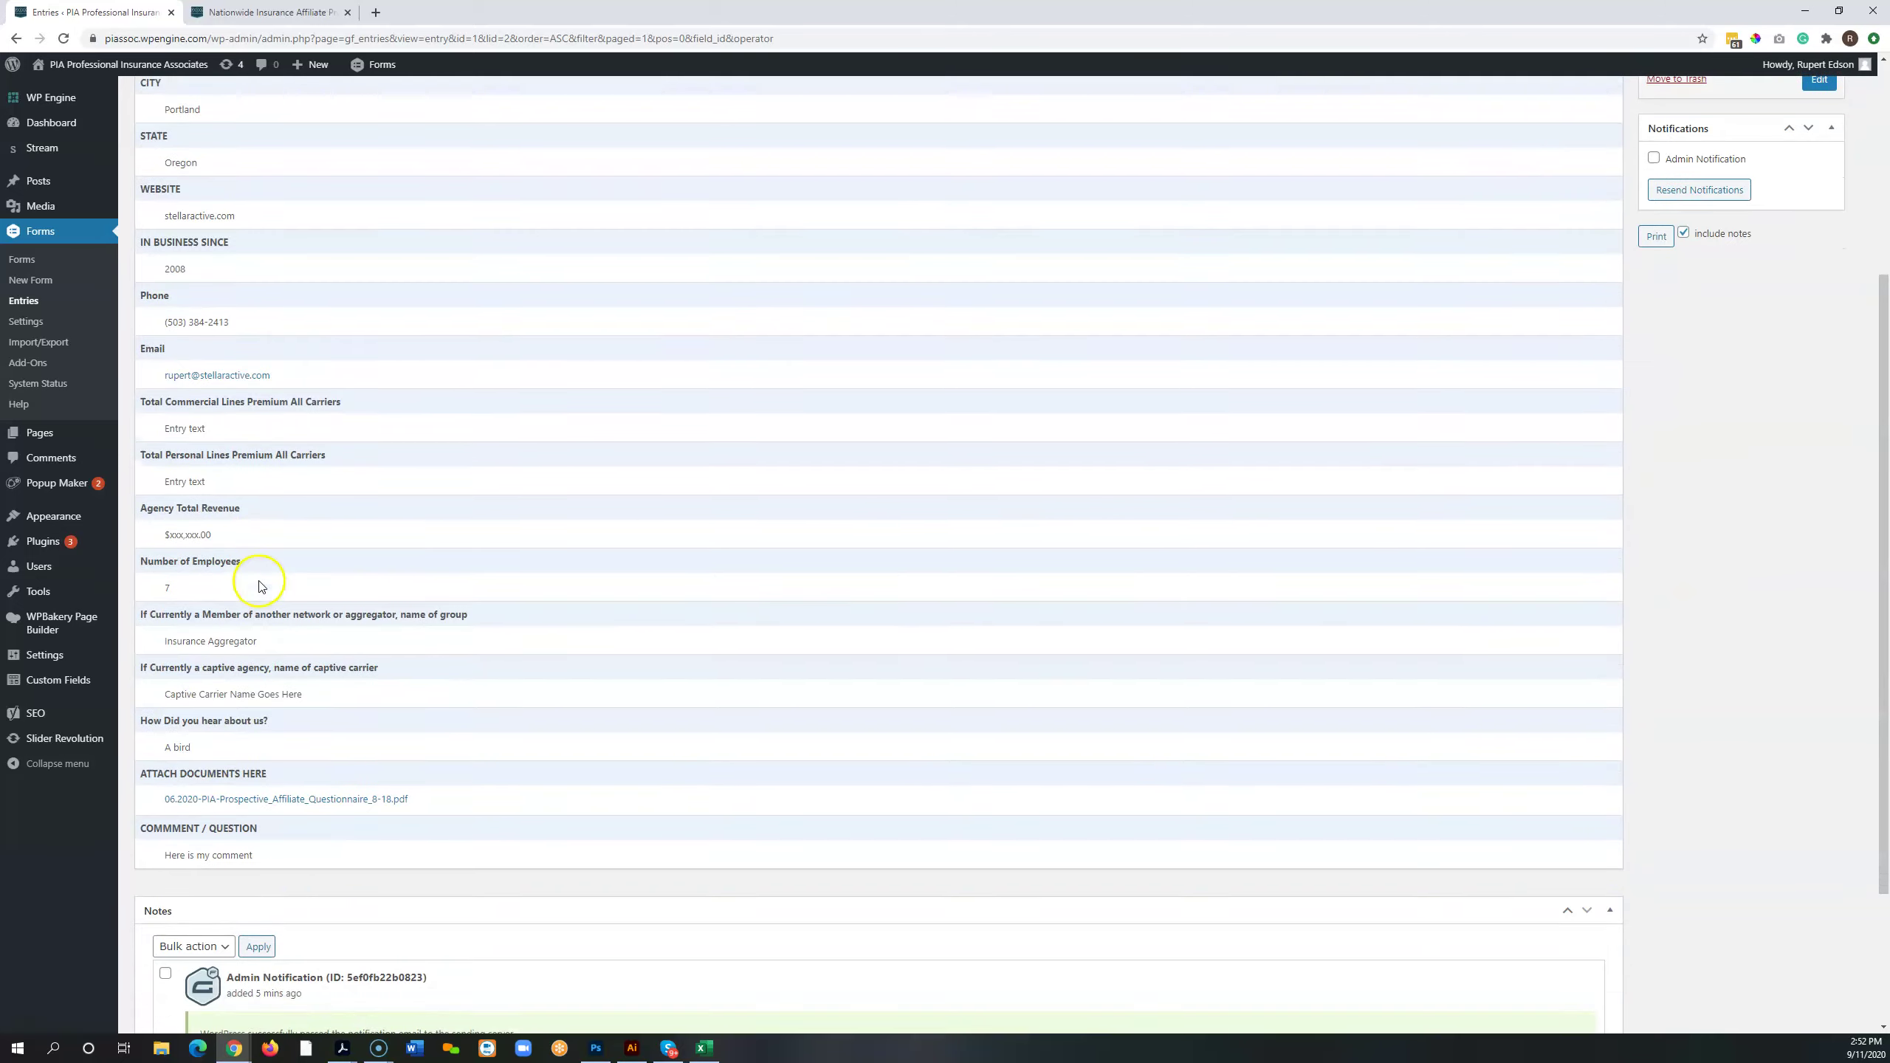
scroll(283, 589, down, 2)
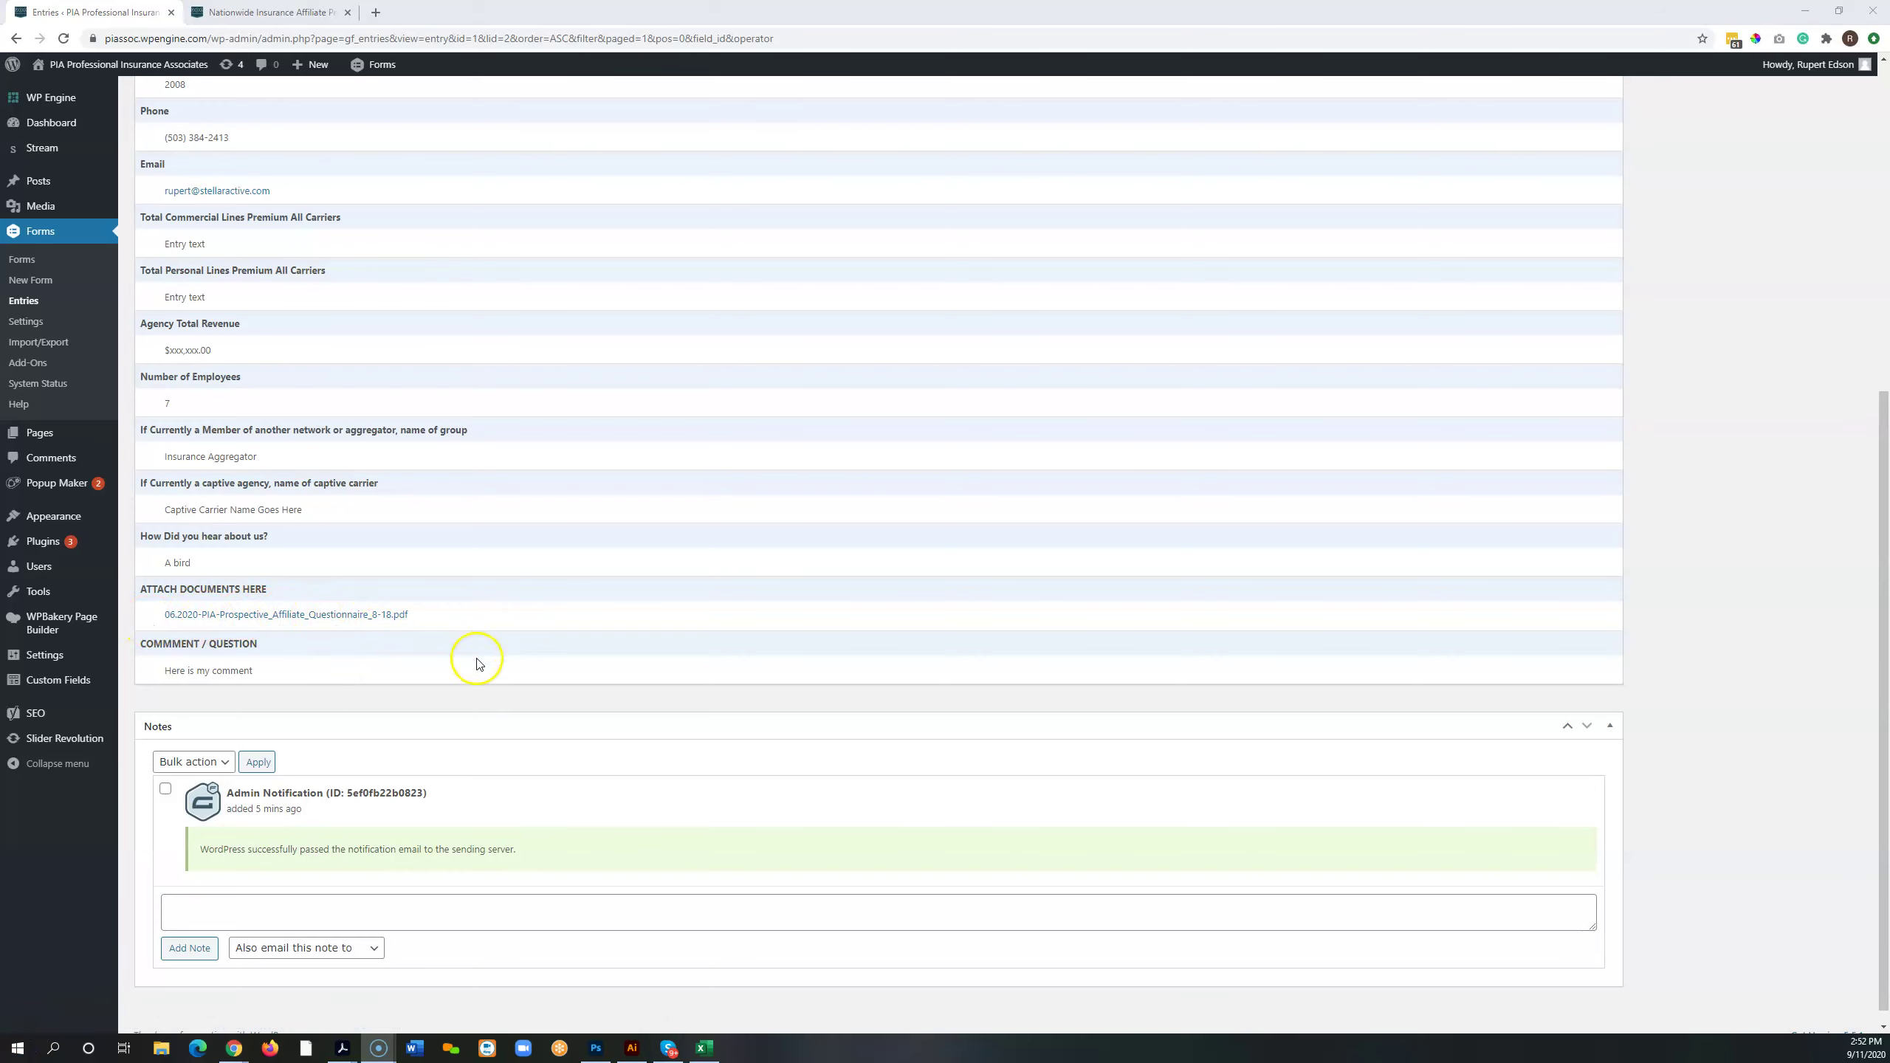
scroll(1046, 709, up, 7)
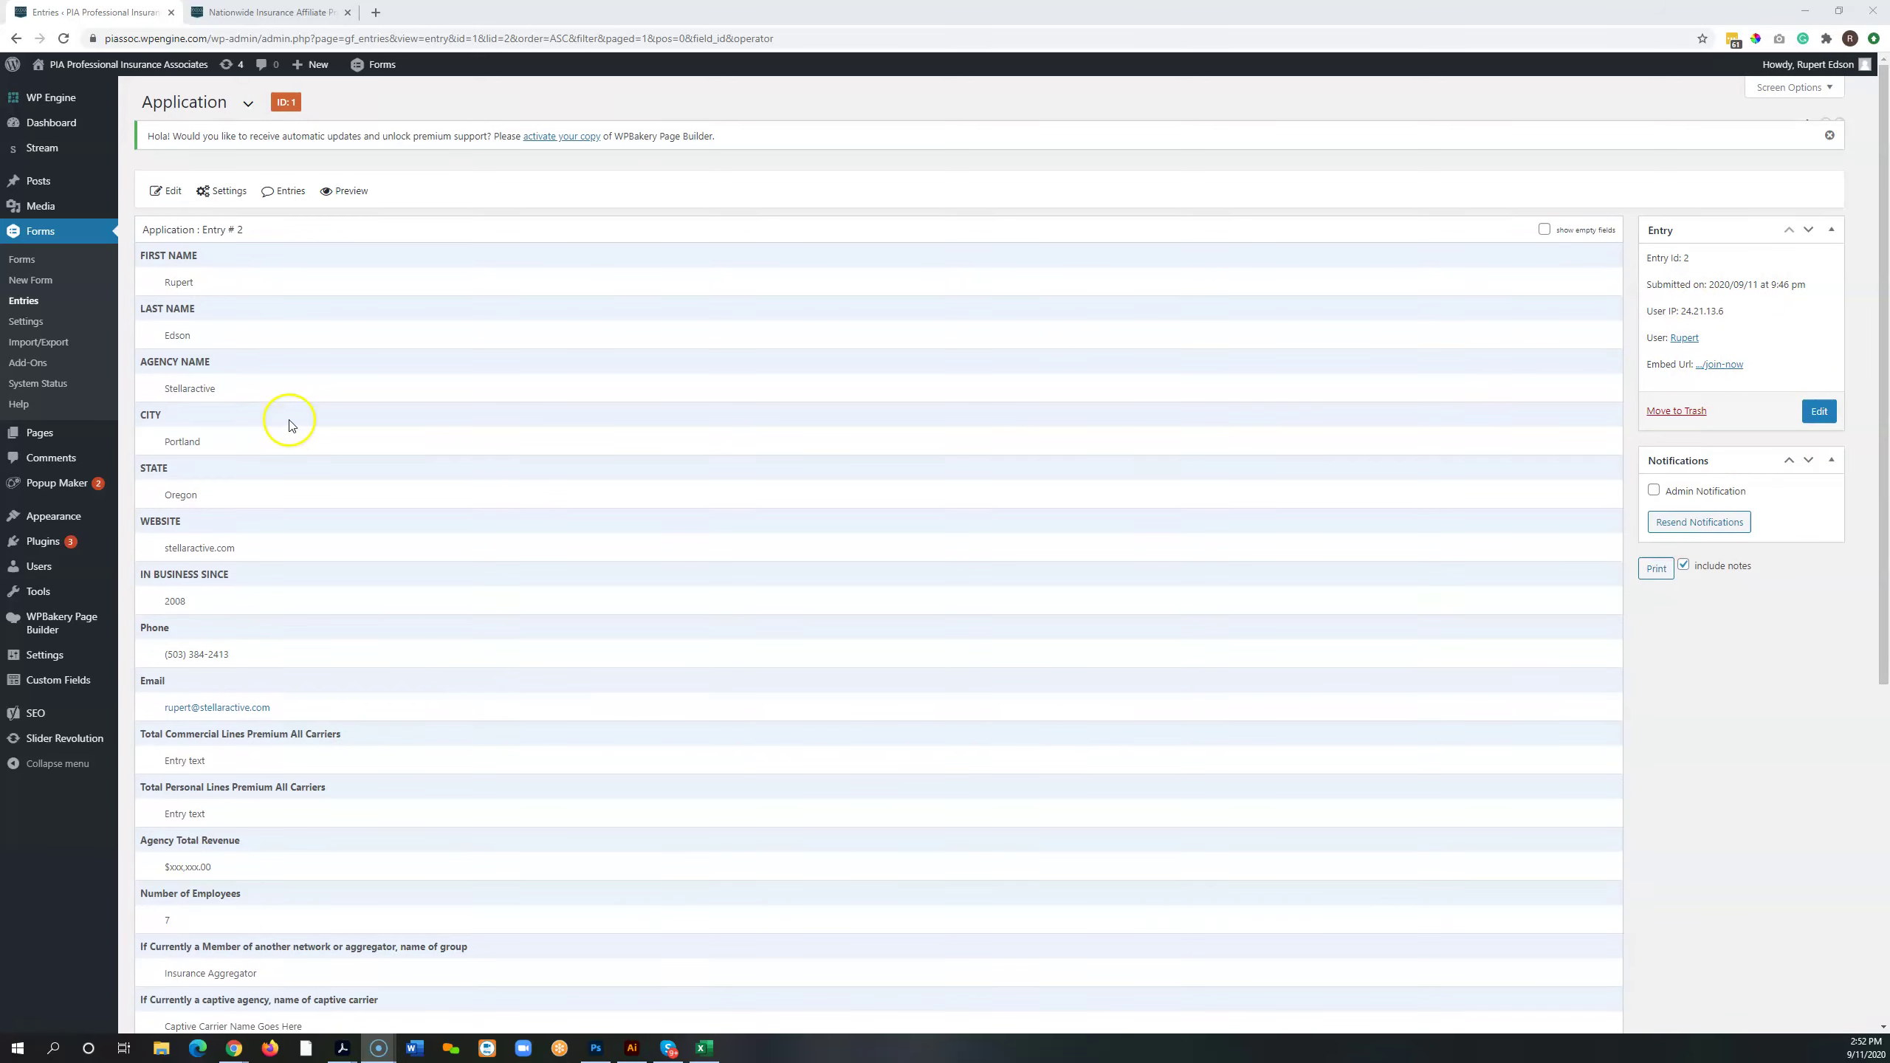
Return to the forms list and open the Contact Form in the form editor
click(45, 234)
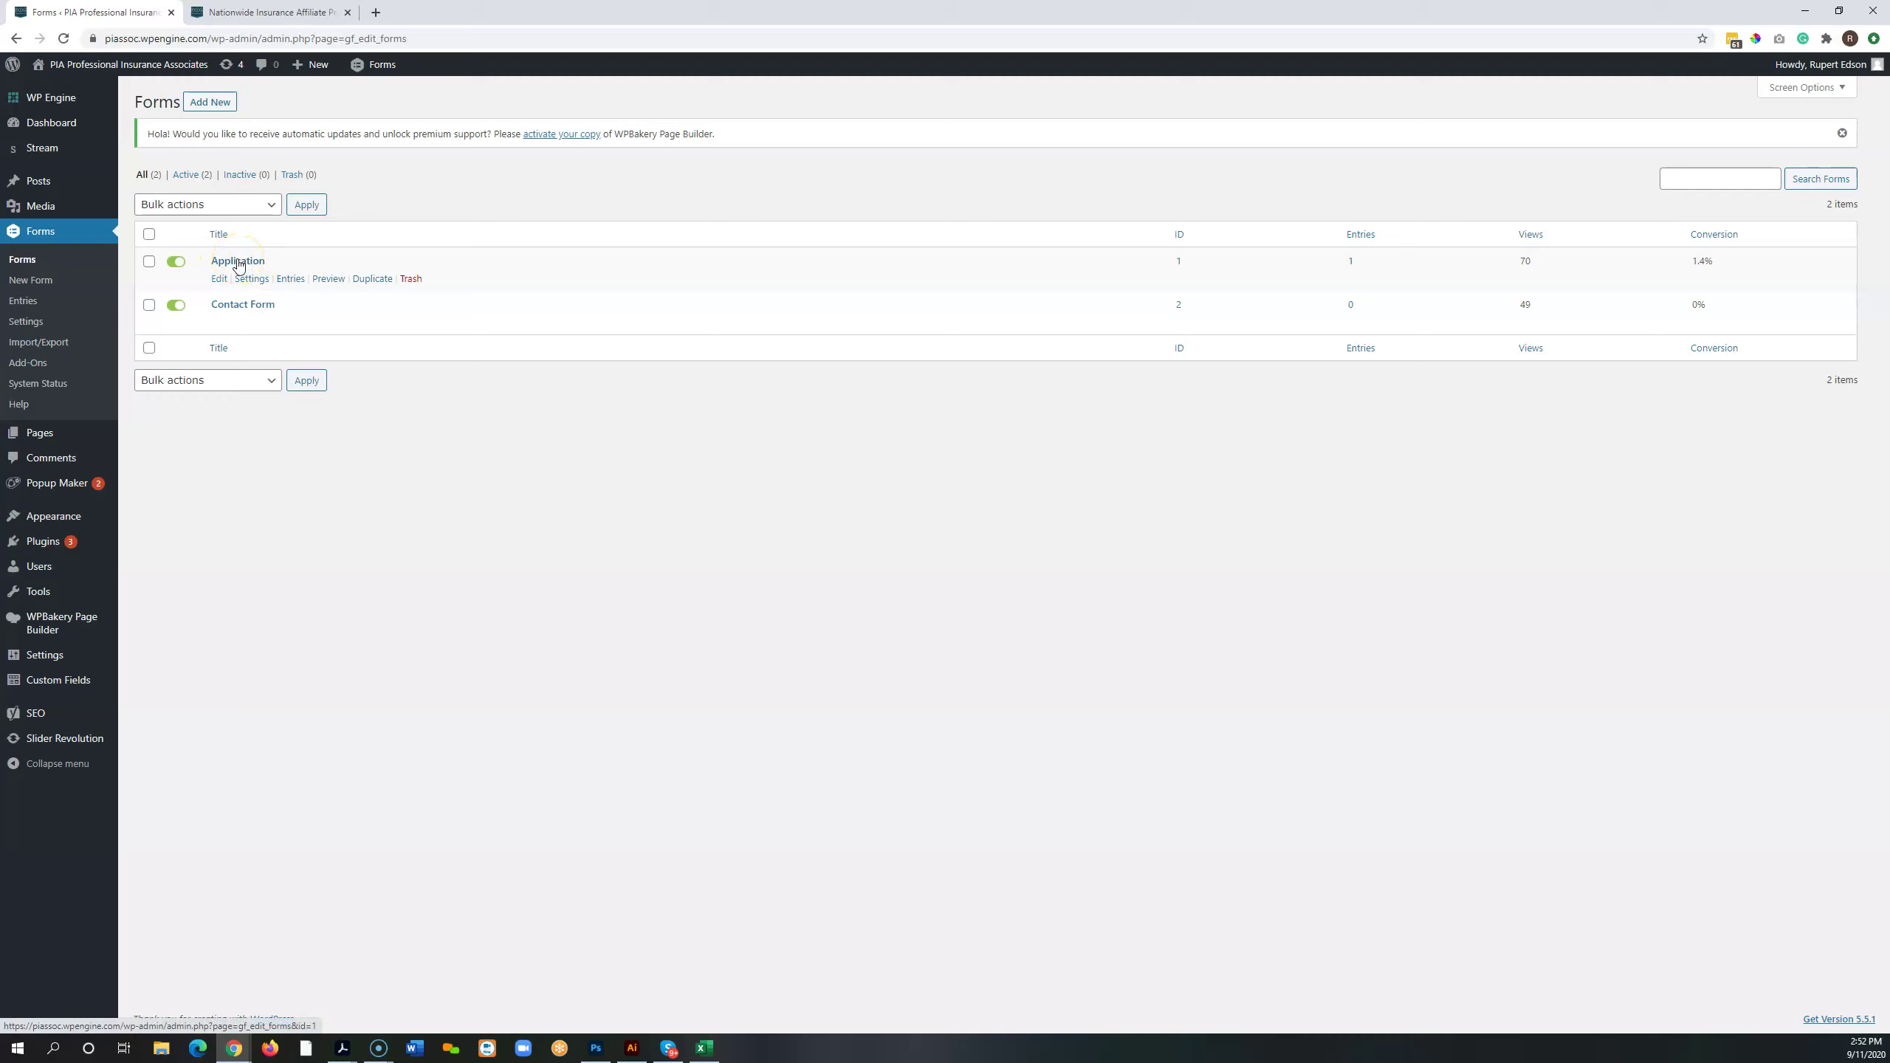
click(231, 304)
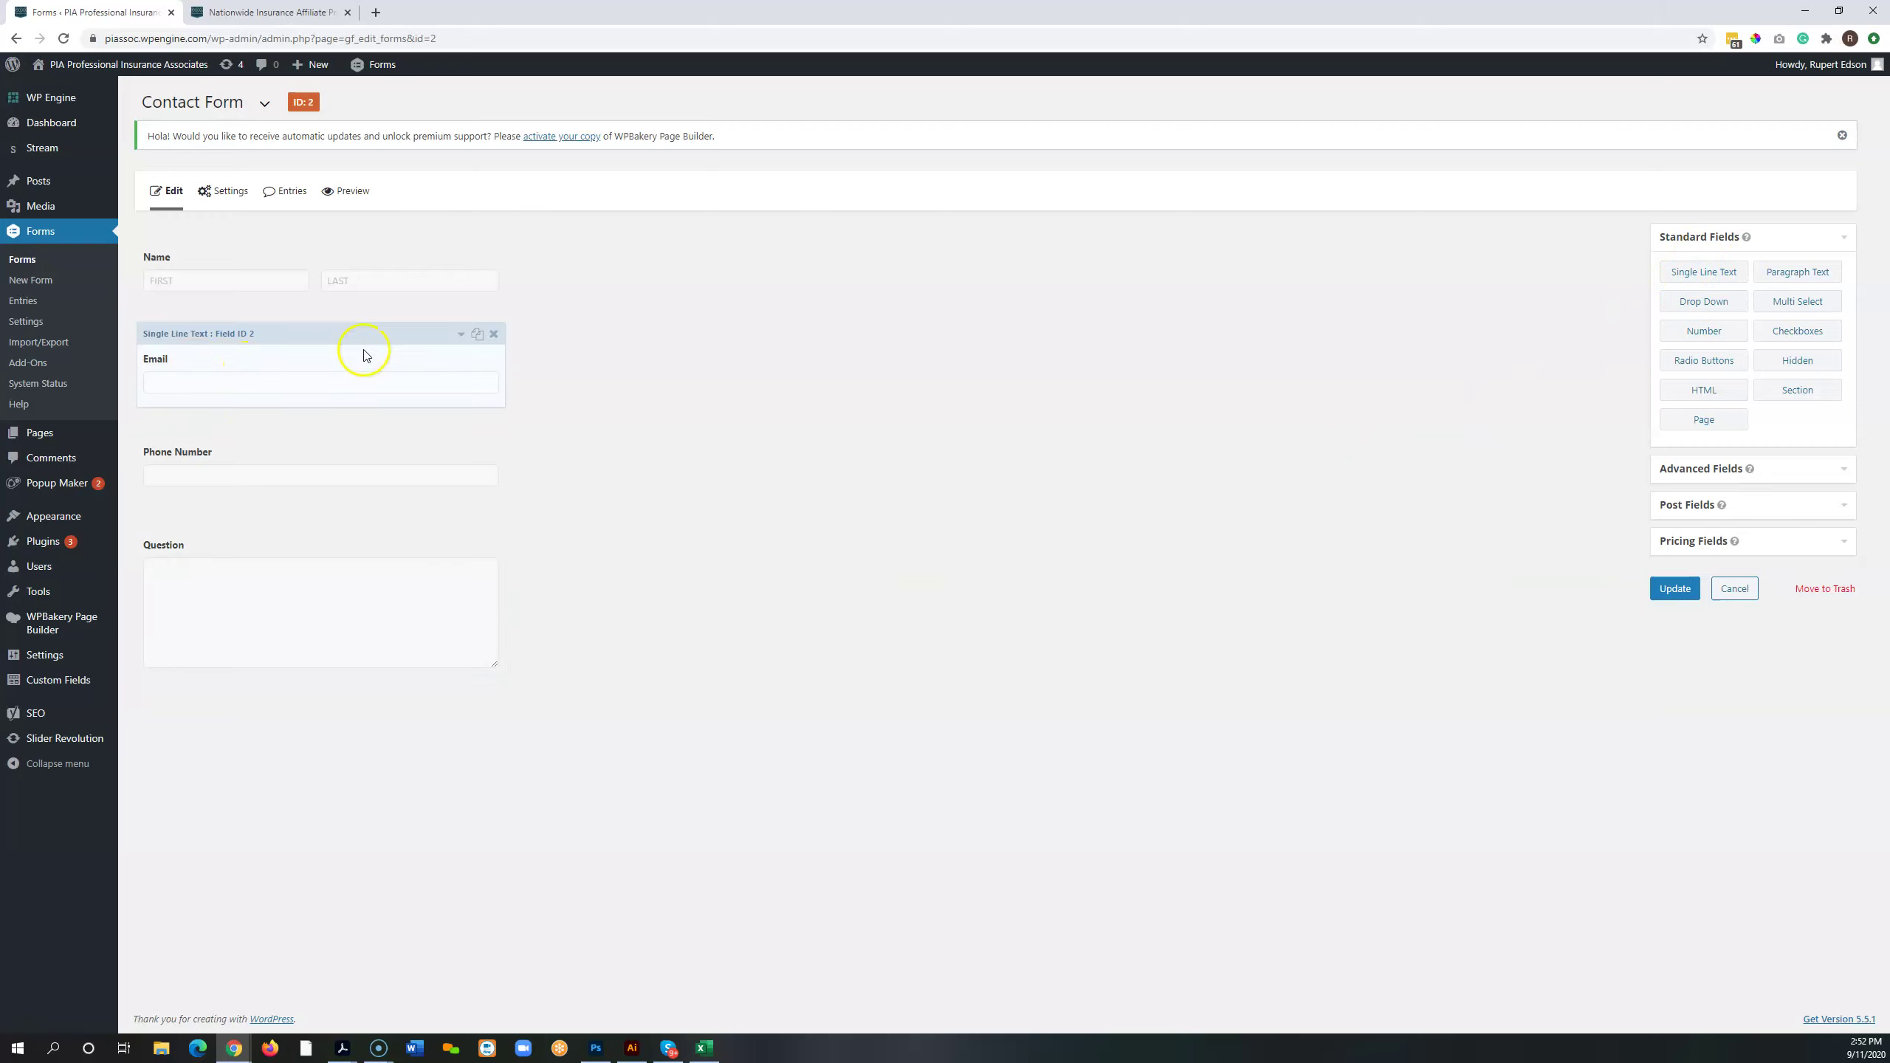
Duplicate the Email field and relabel the copy Address
click(477, 336)
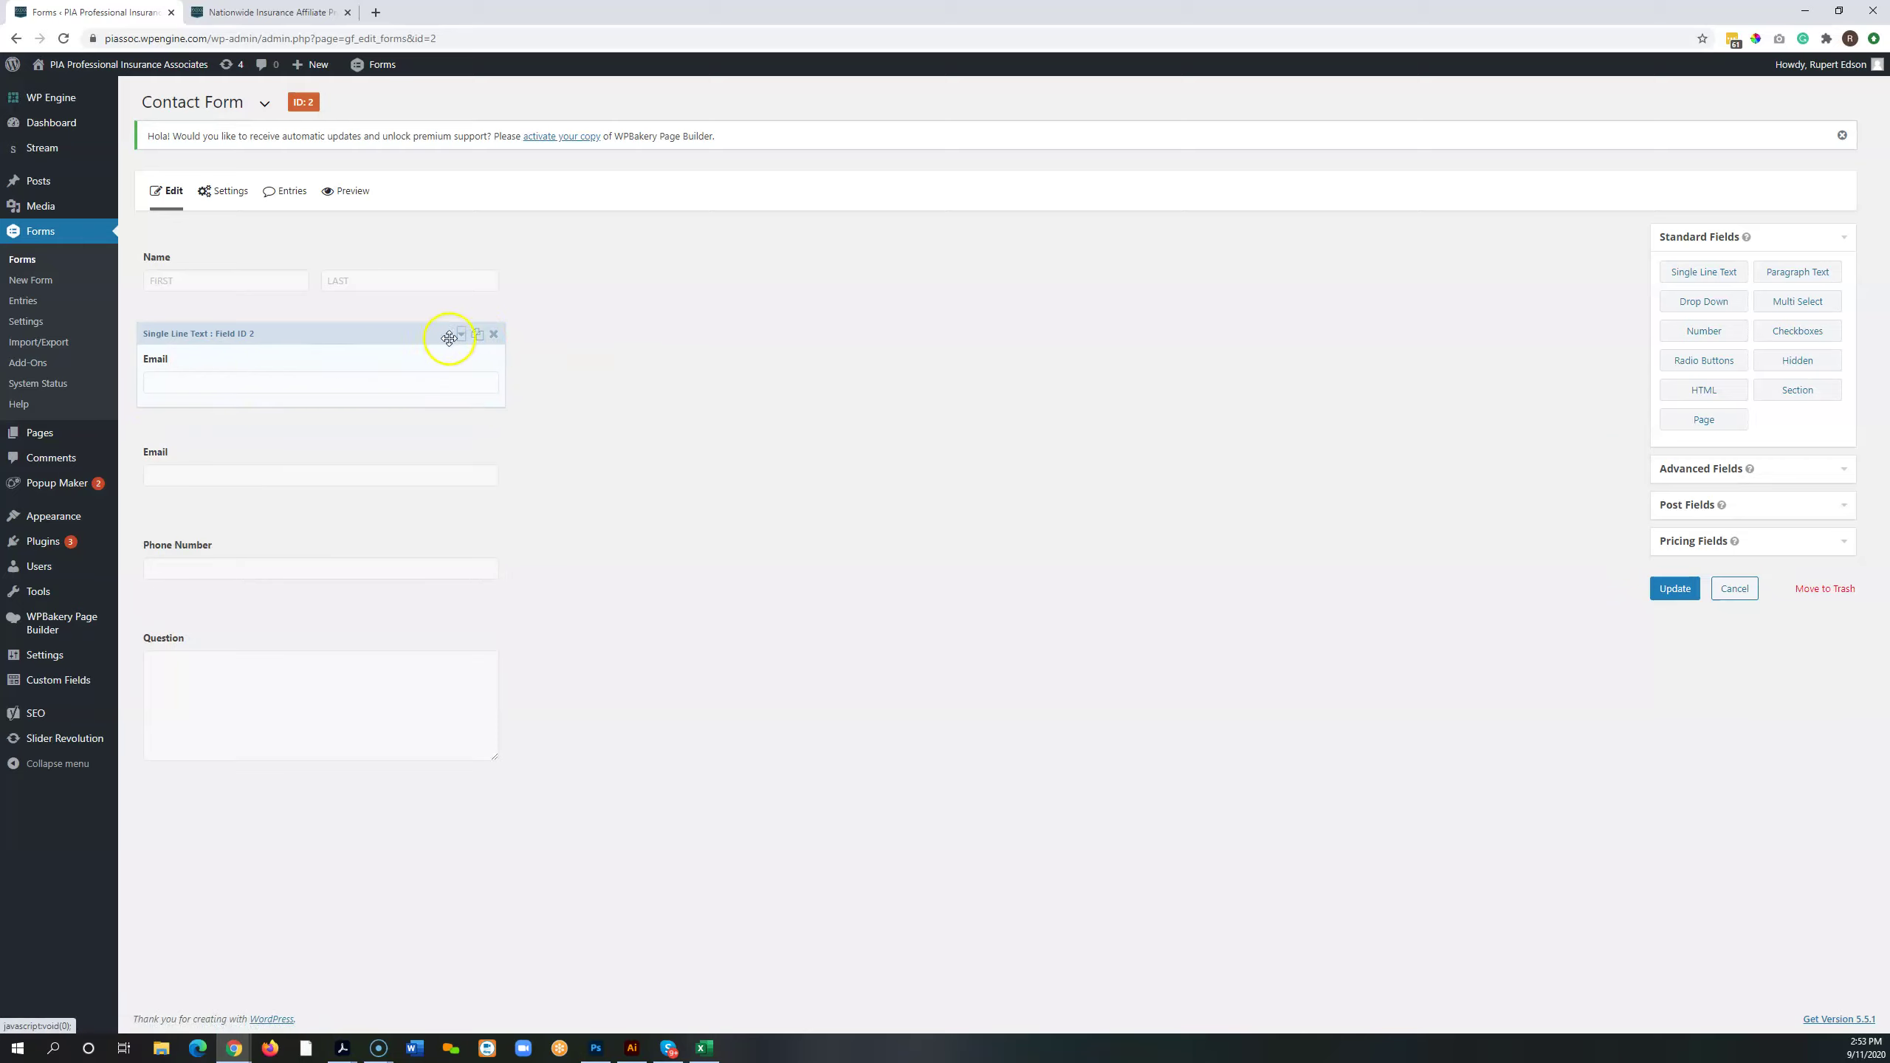
click(460, 335)
click(192, 381)
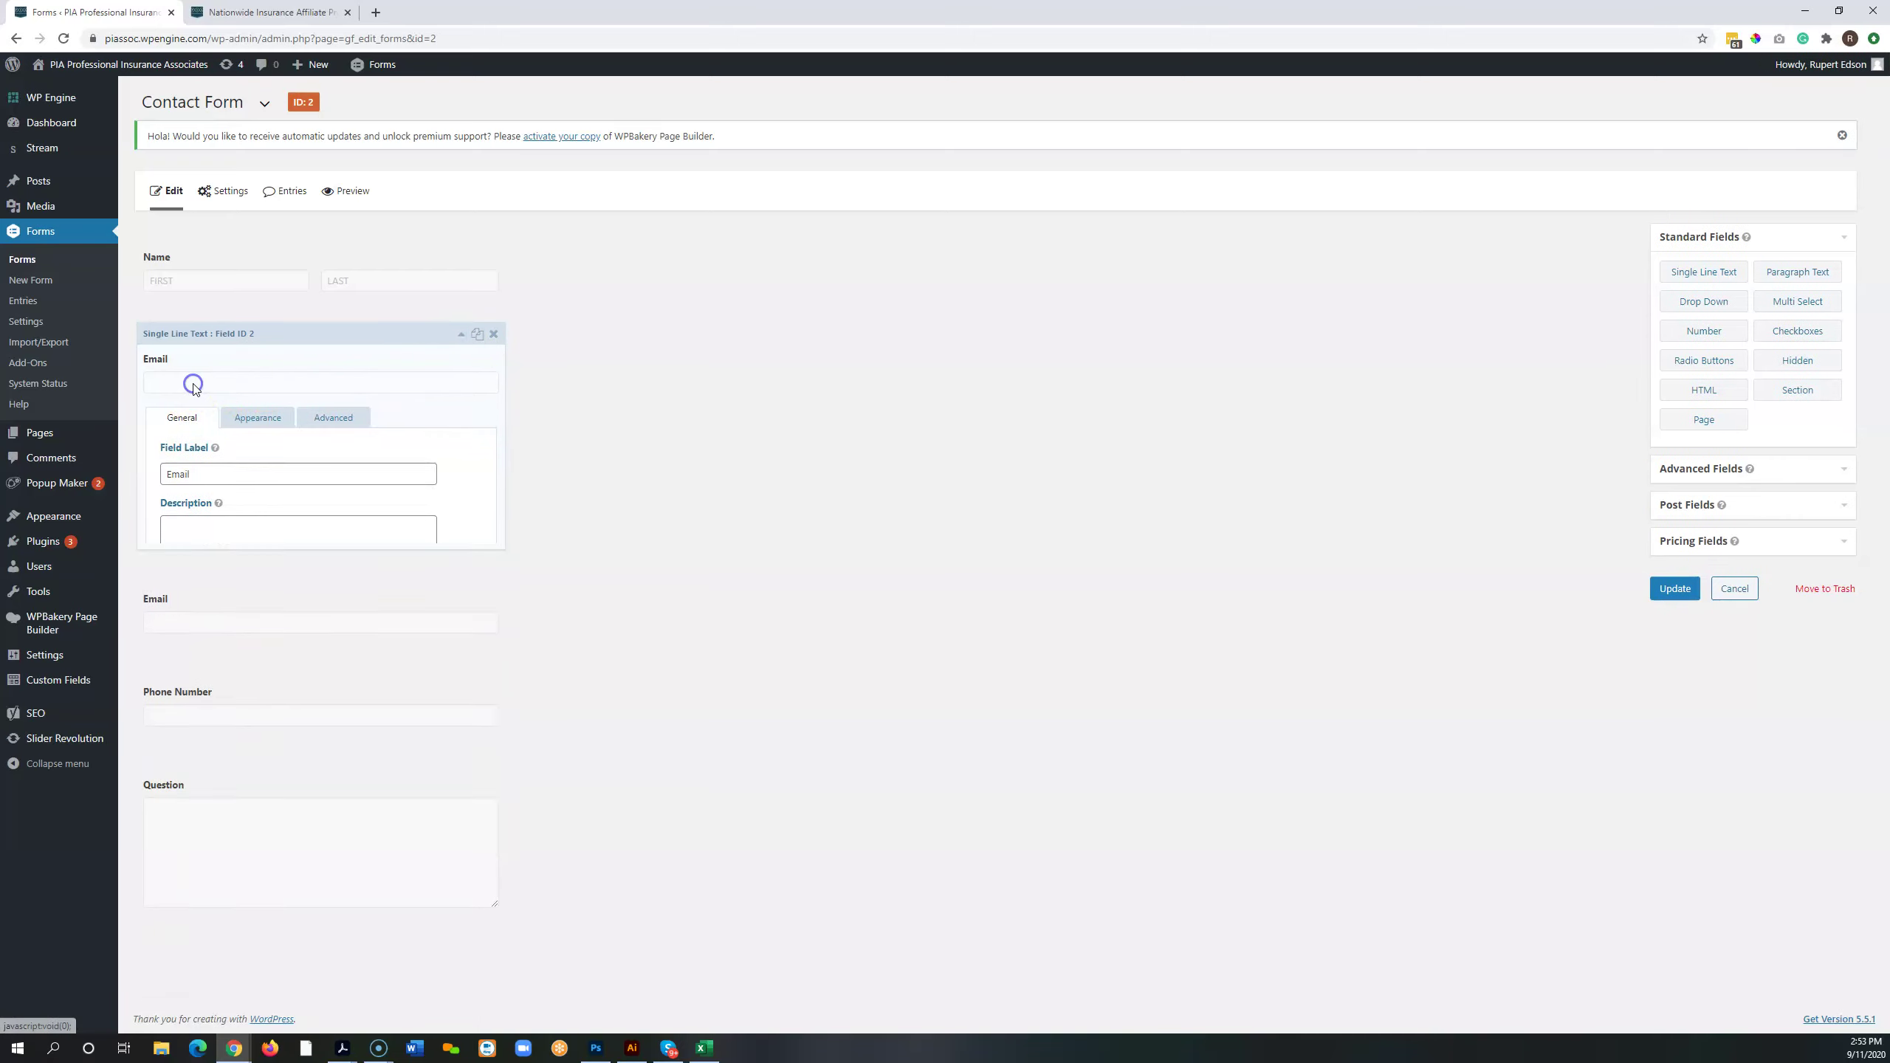
click(460, 336)
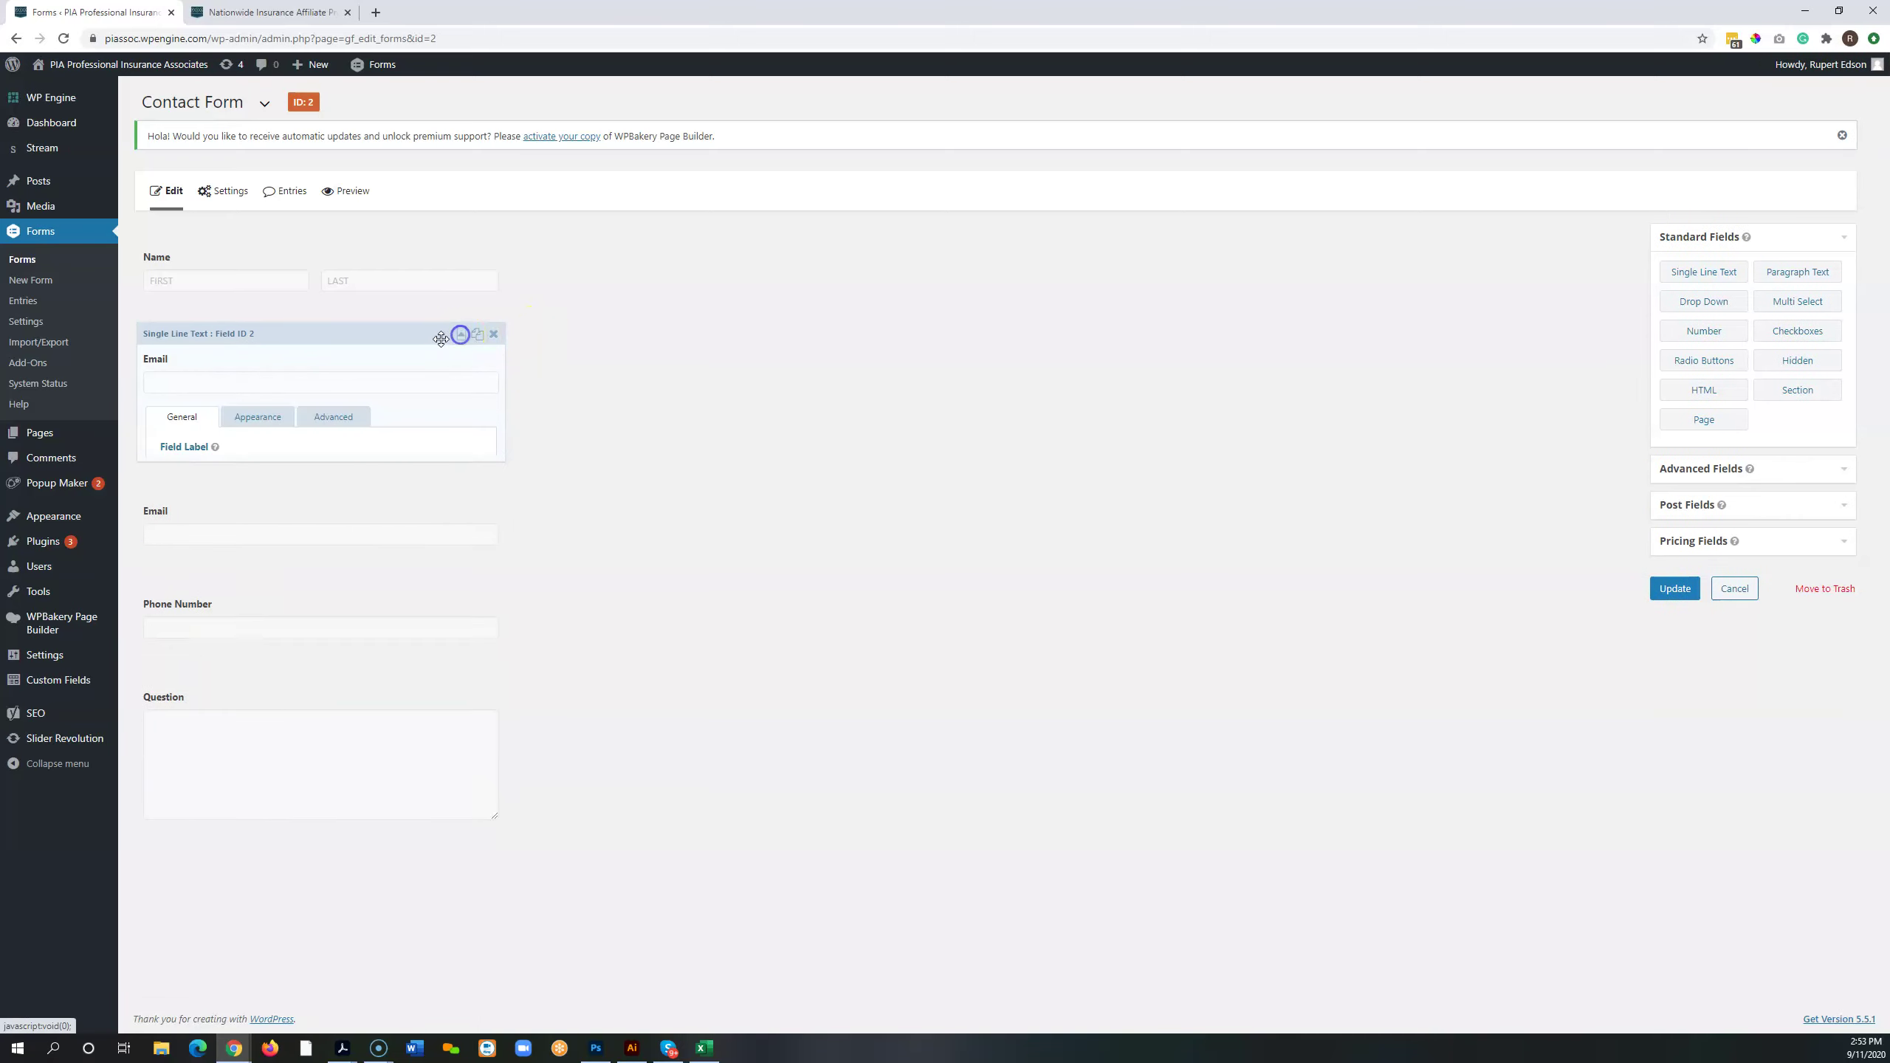
drag(220, 475, 129, 474)
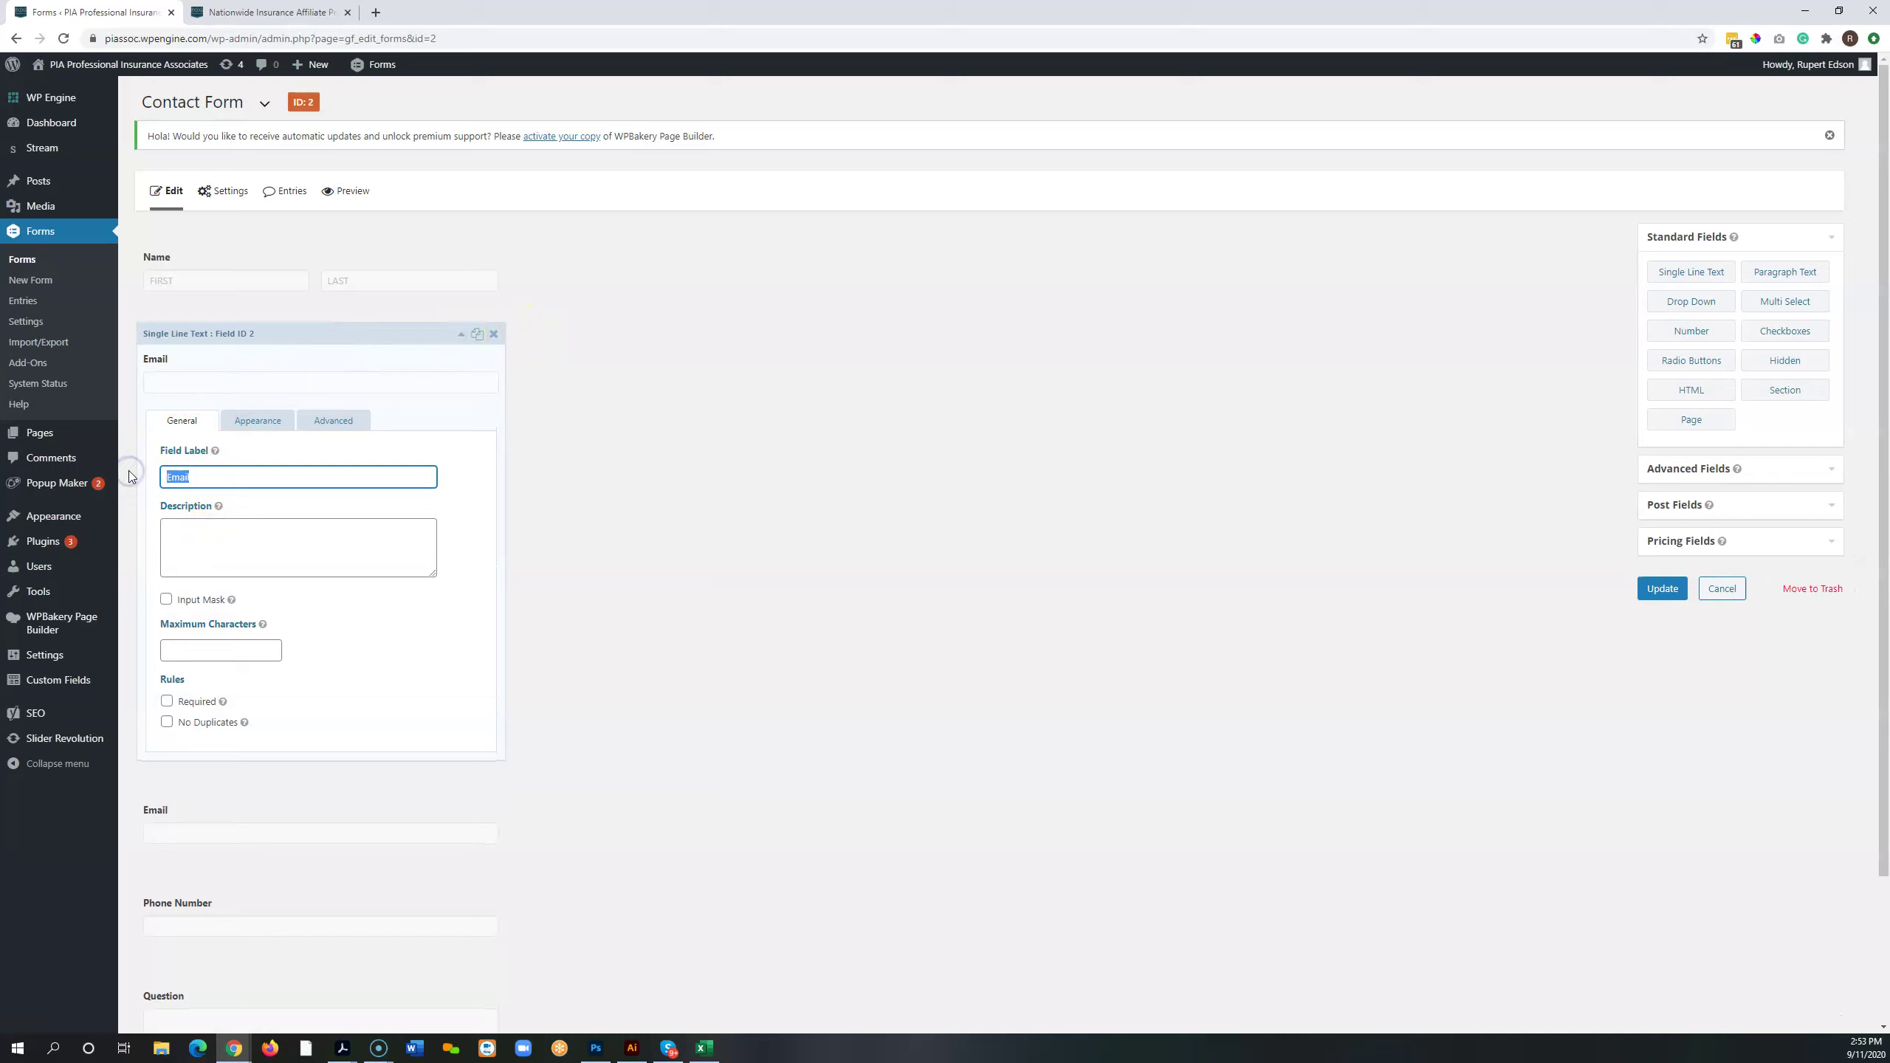
text(Address)
Delete the Address field and confirm its removal
click(461, 335)
click(493, 334)
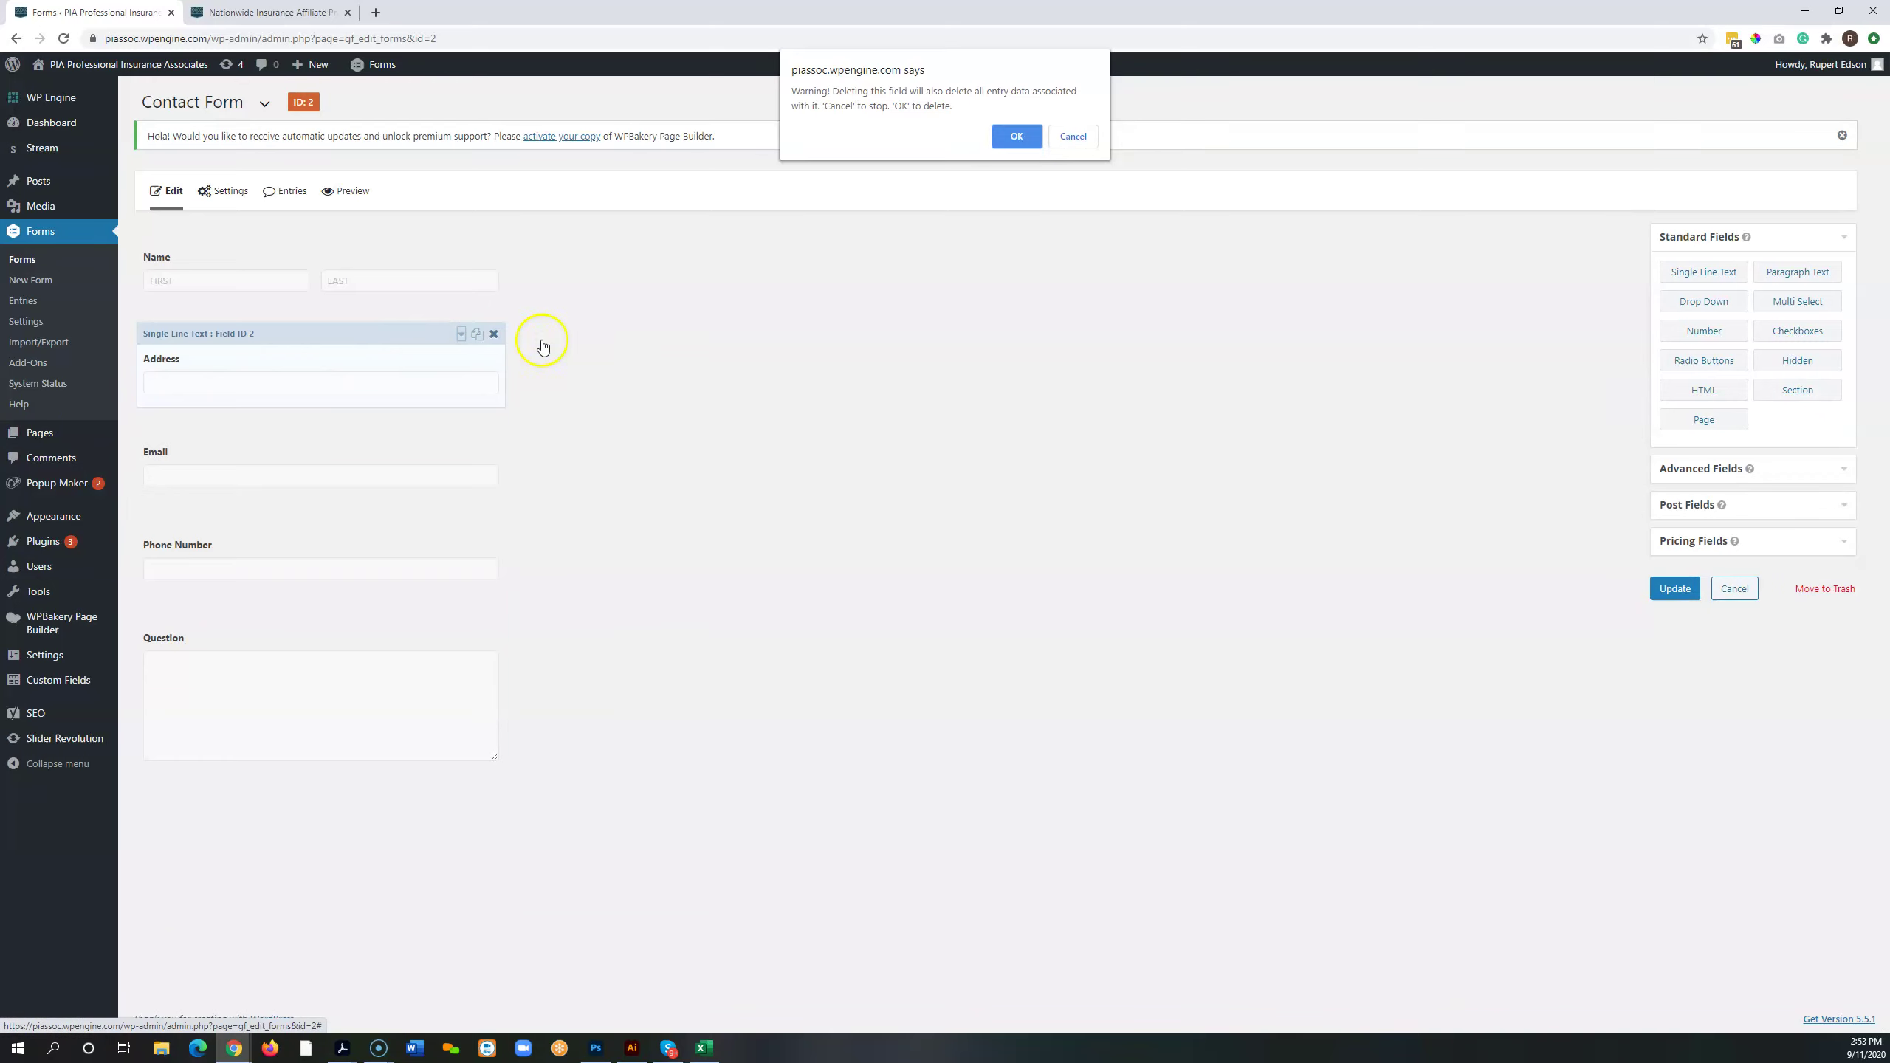
click(1017, 137)
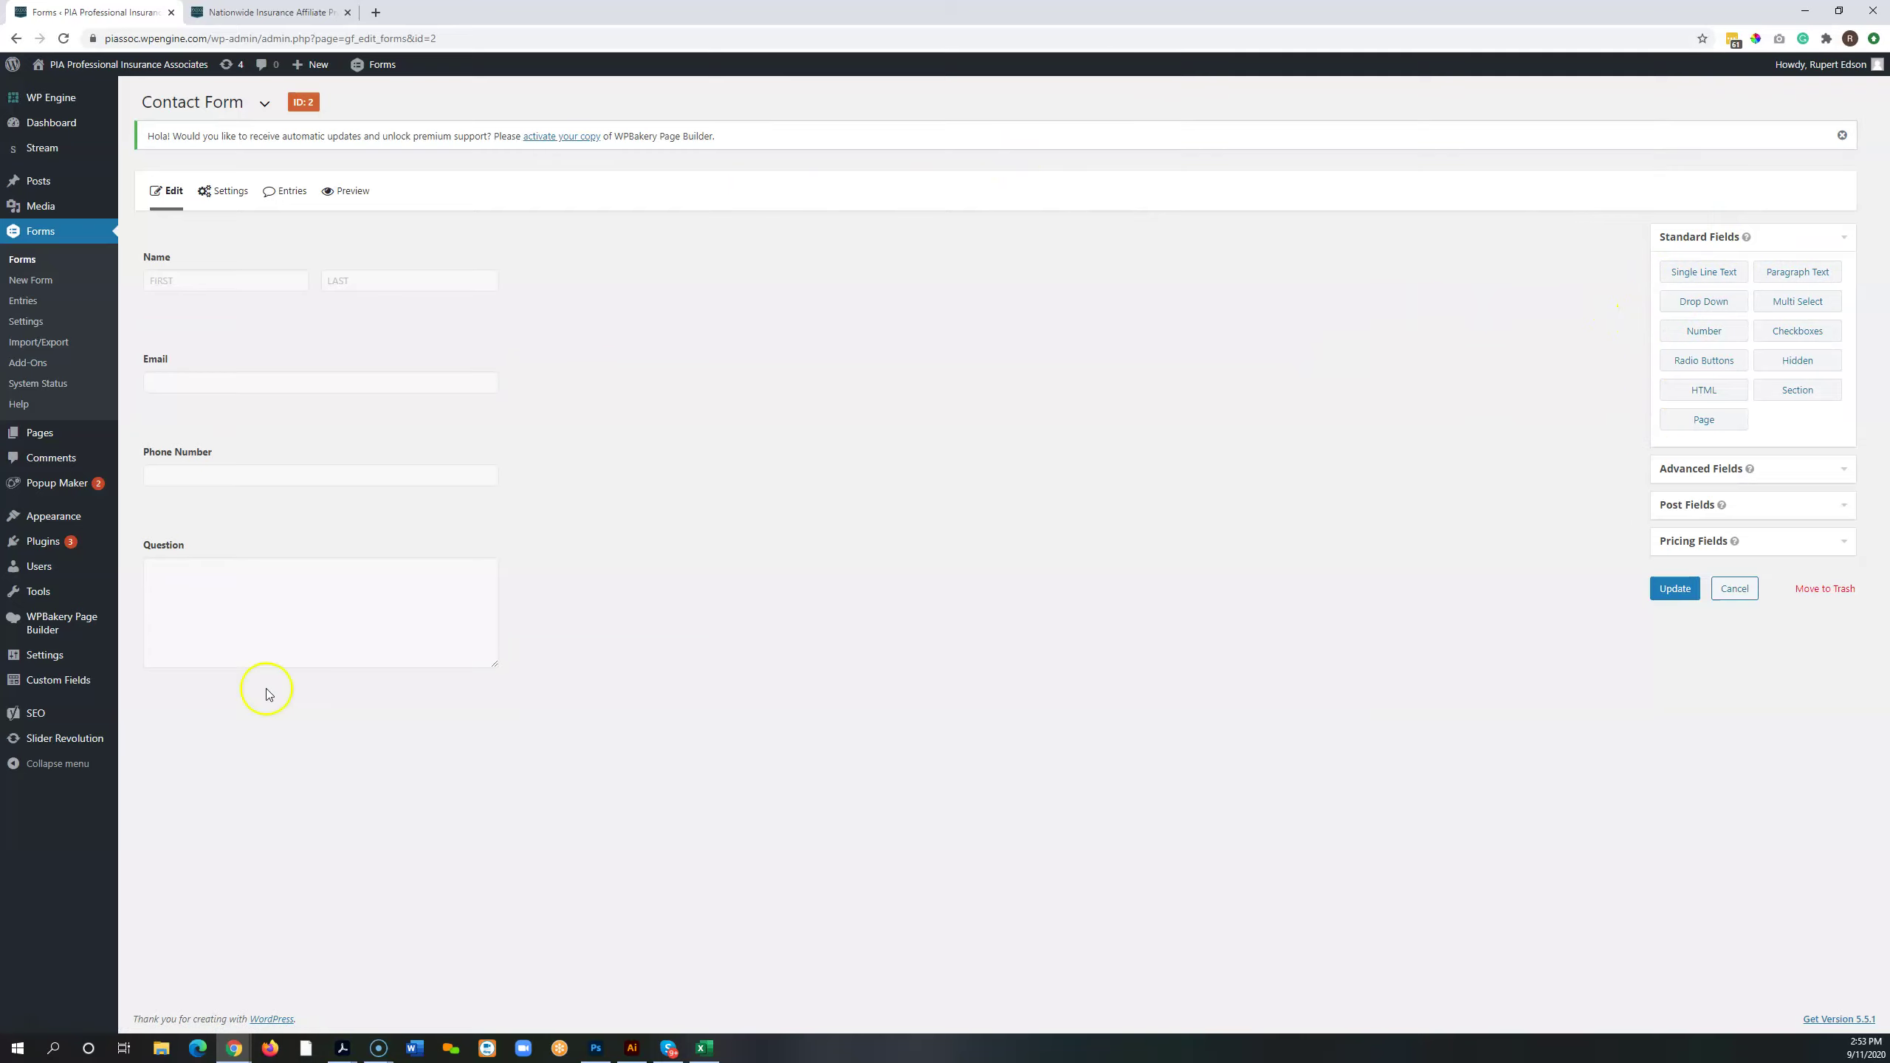
Add an Address field from Advanced Fields, then delete it again
click(1844, 468)
click(1844, 238)
click(1844, 468)
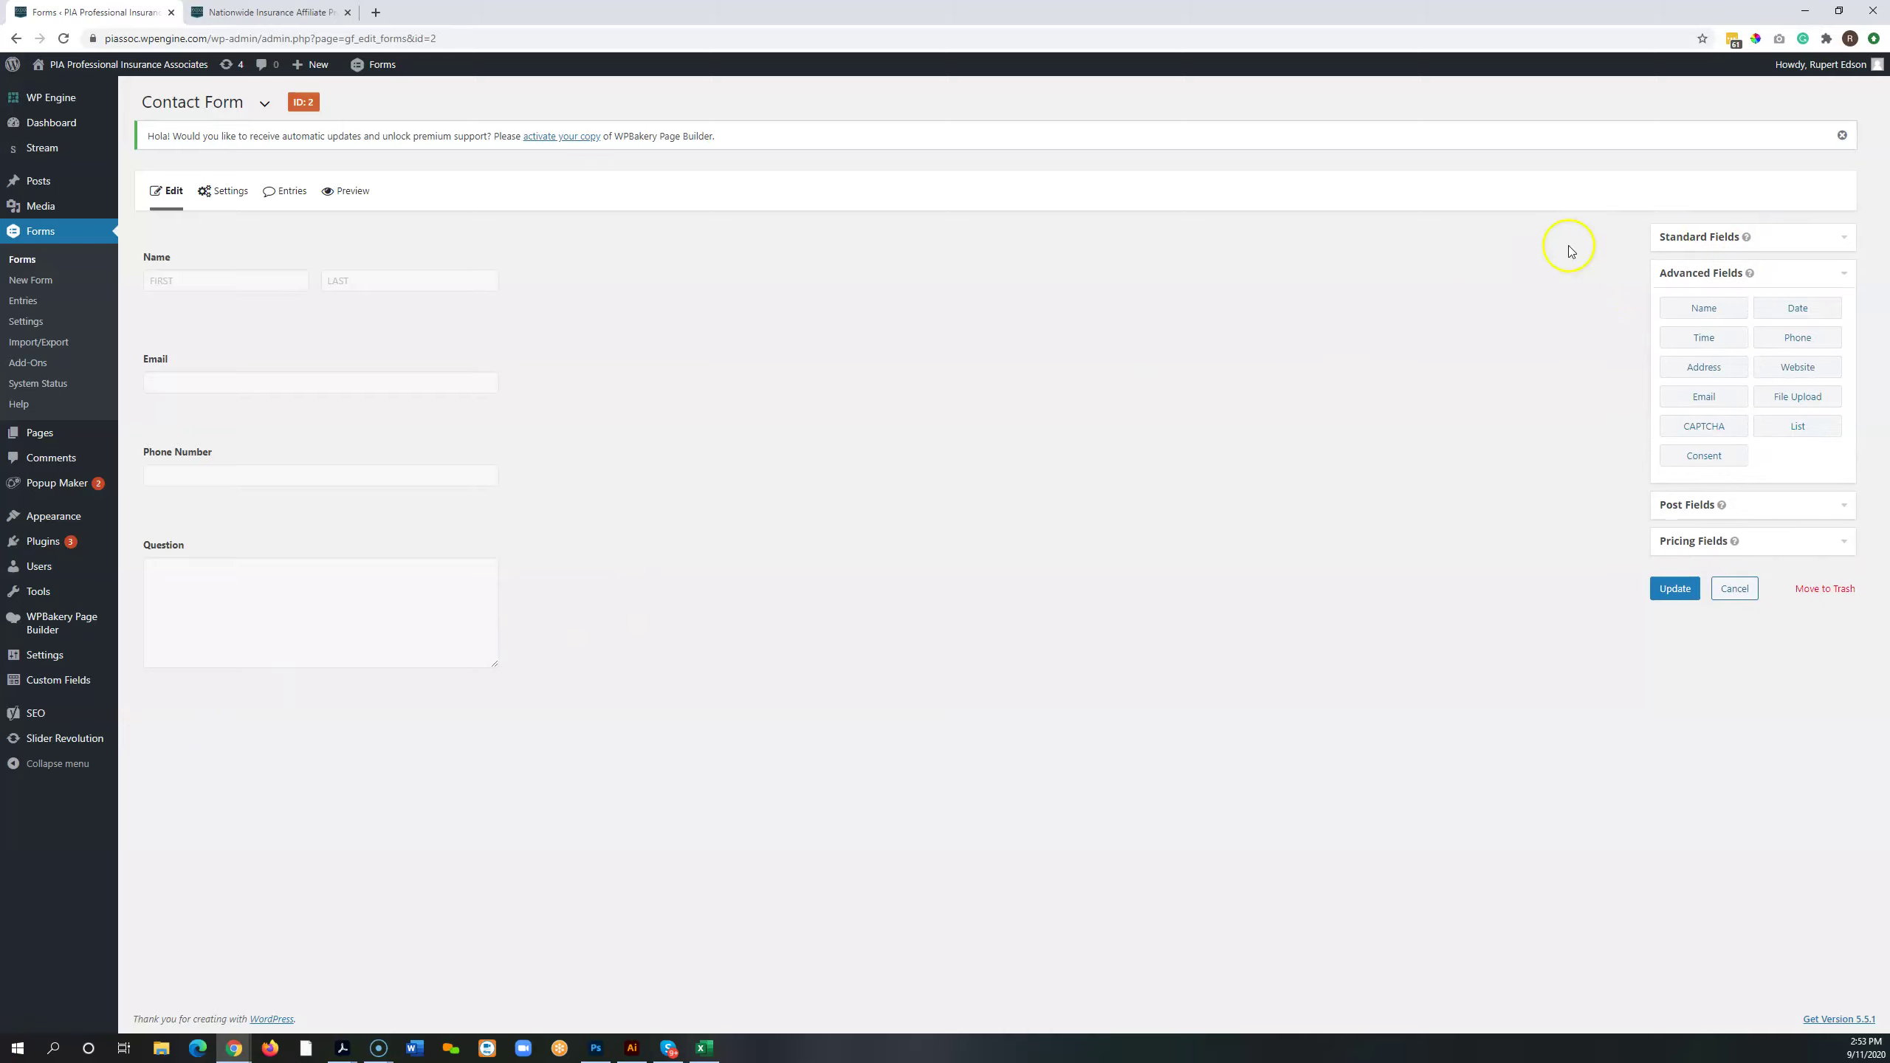
click(1712, 371)
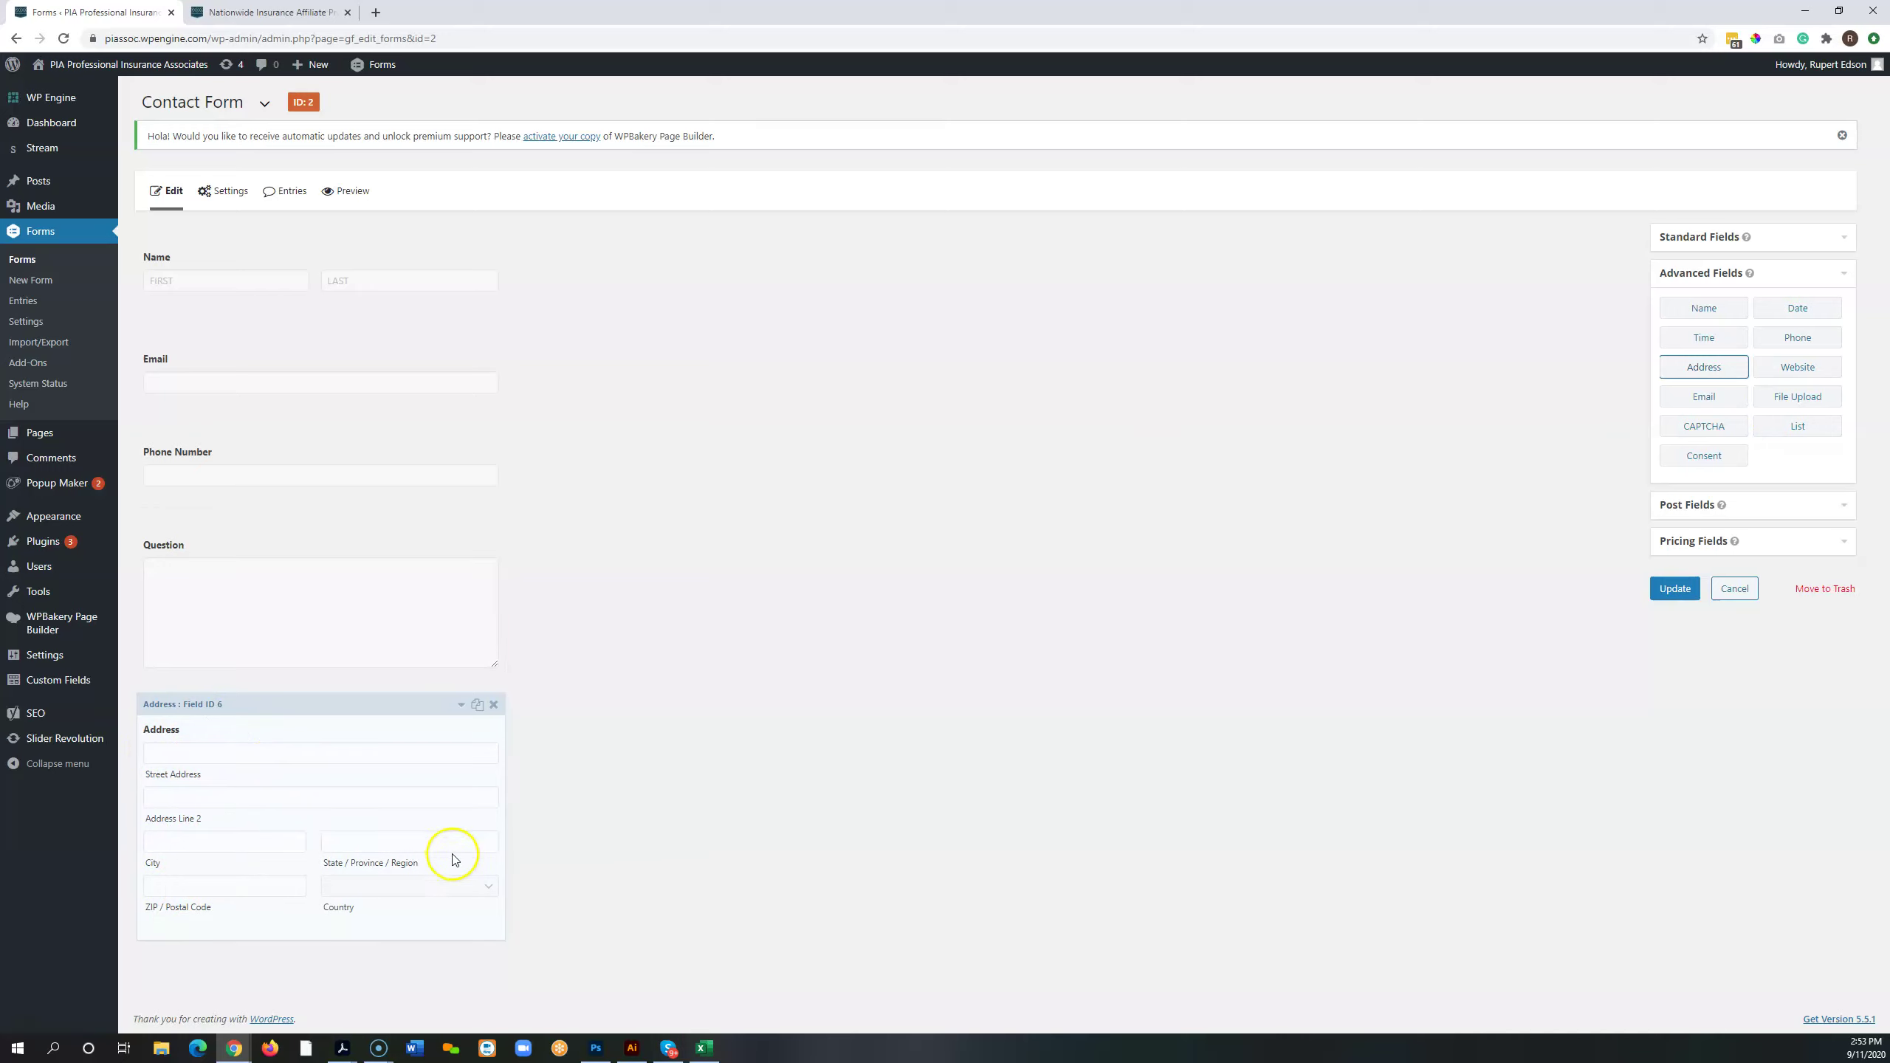
click(493, 704)
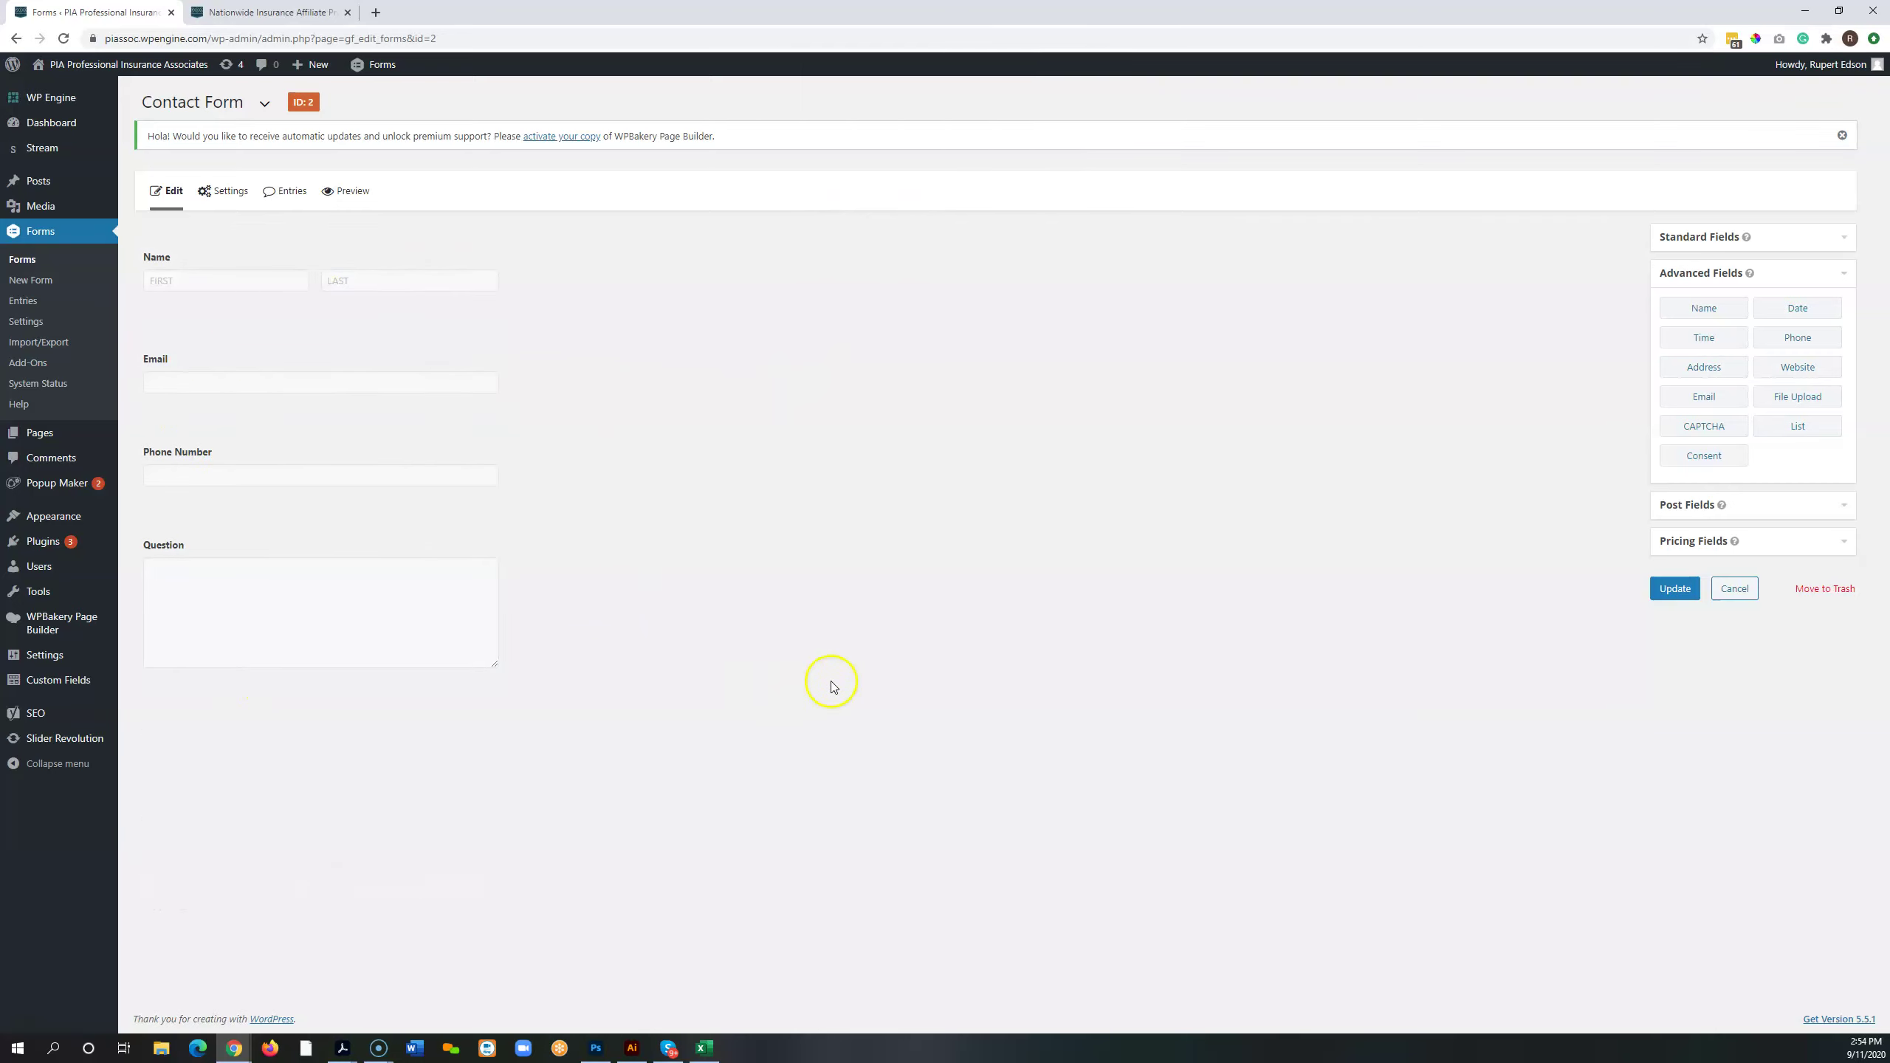
Leave the editor without saving, check Application's entries, and go back to the forms list
click(36, 226)
click(1016, 122)
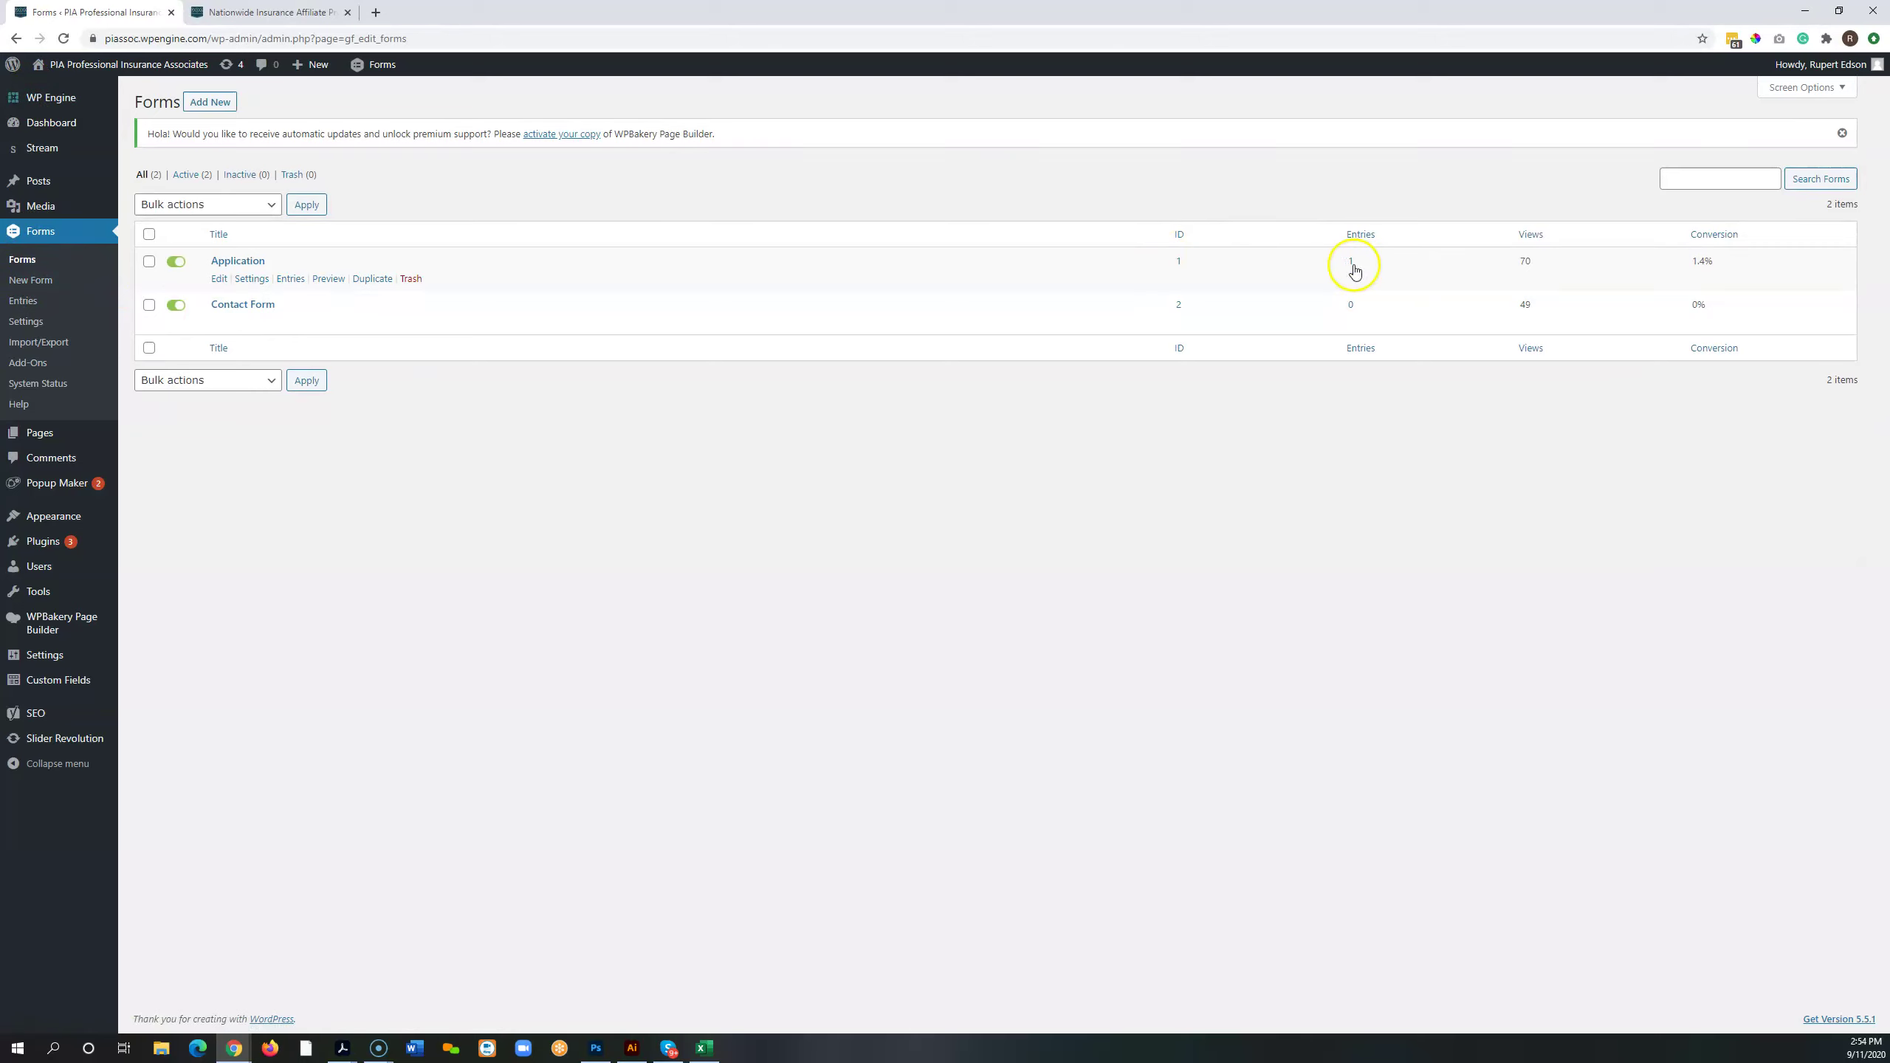
click(1350, 261)
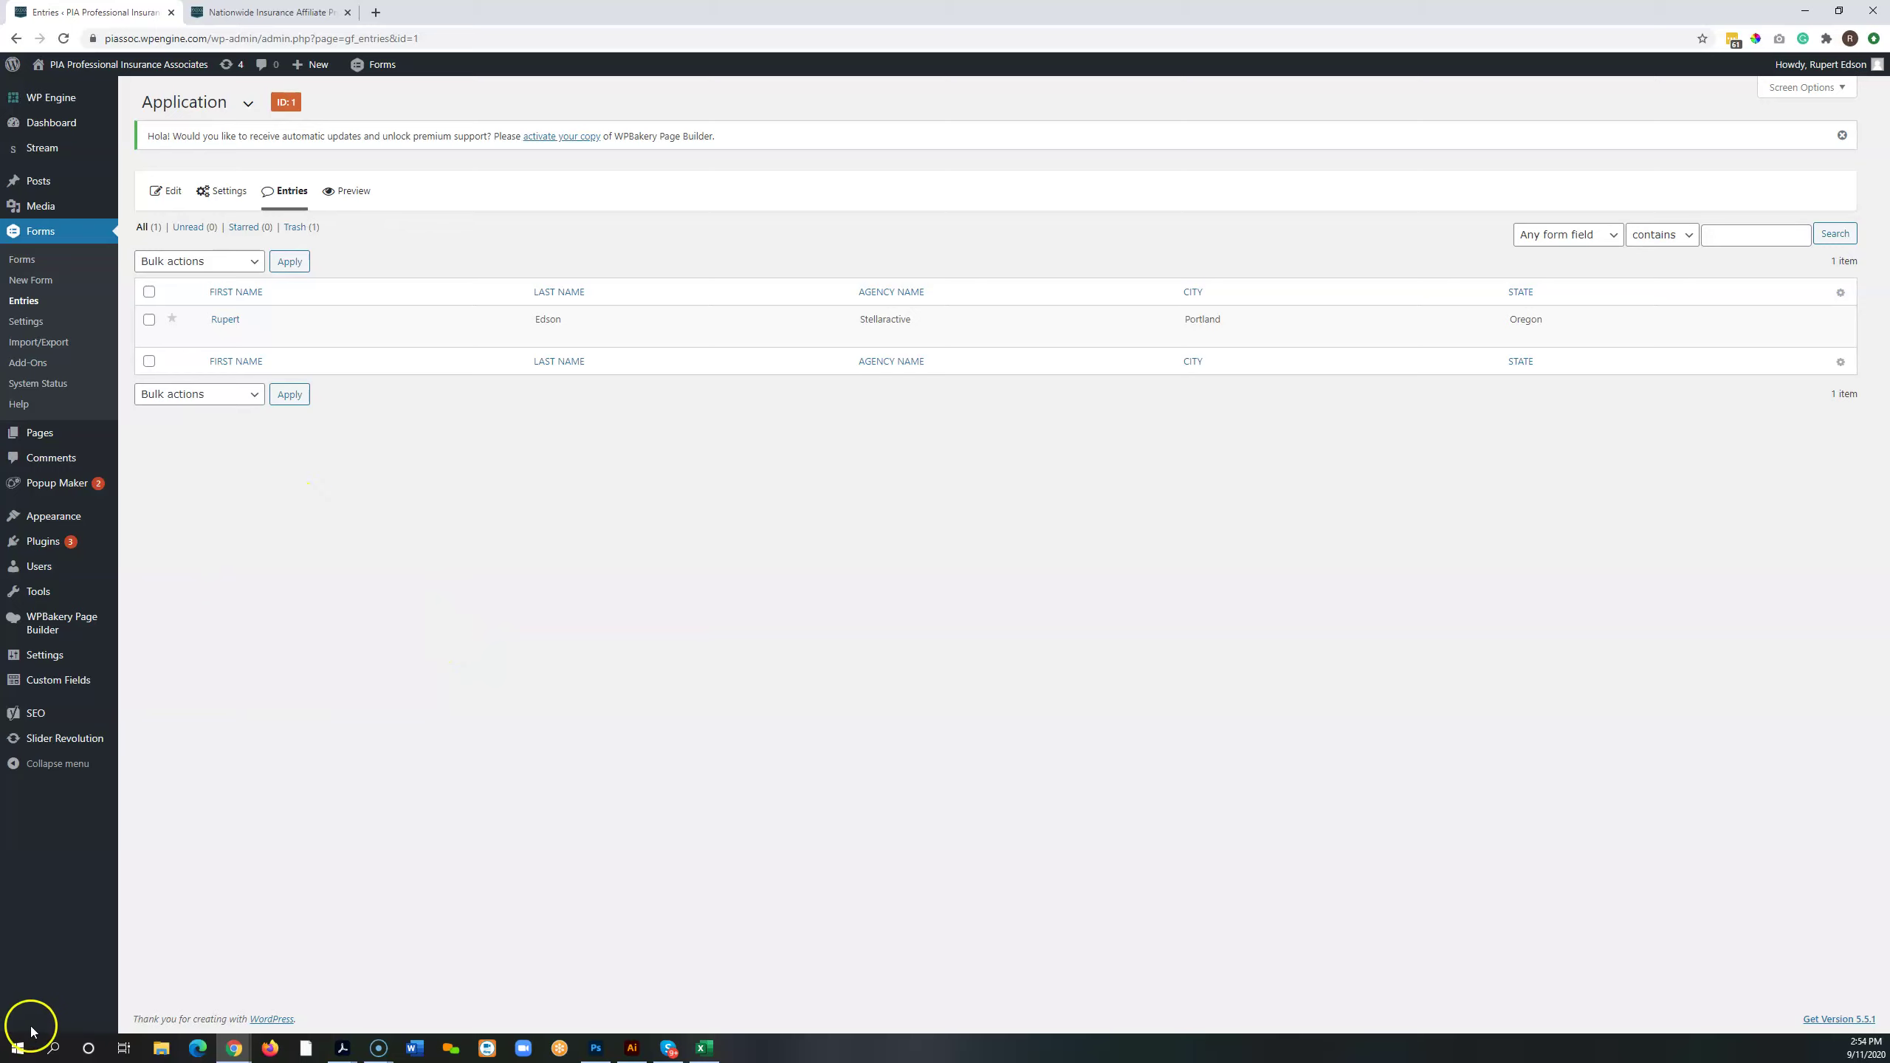
key(alt+Left)
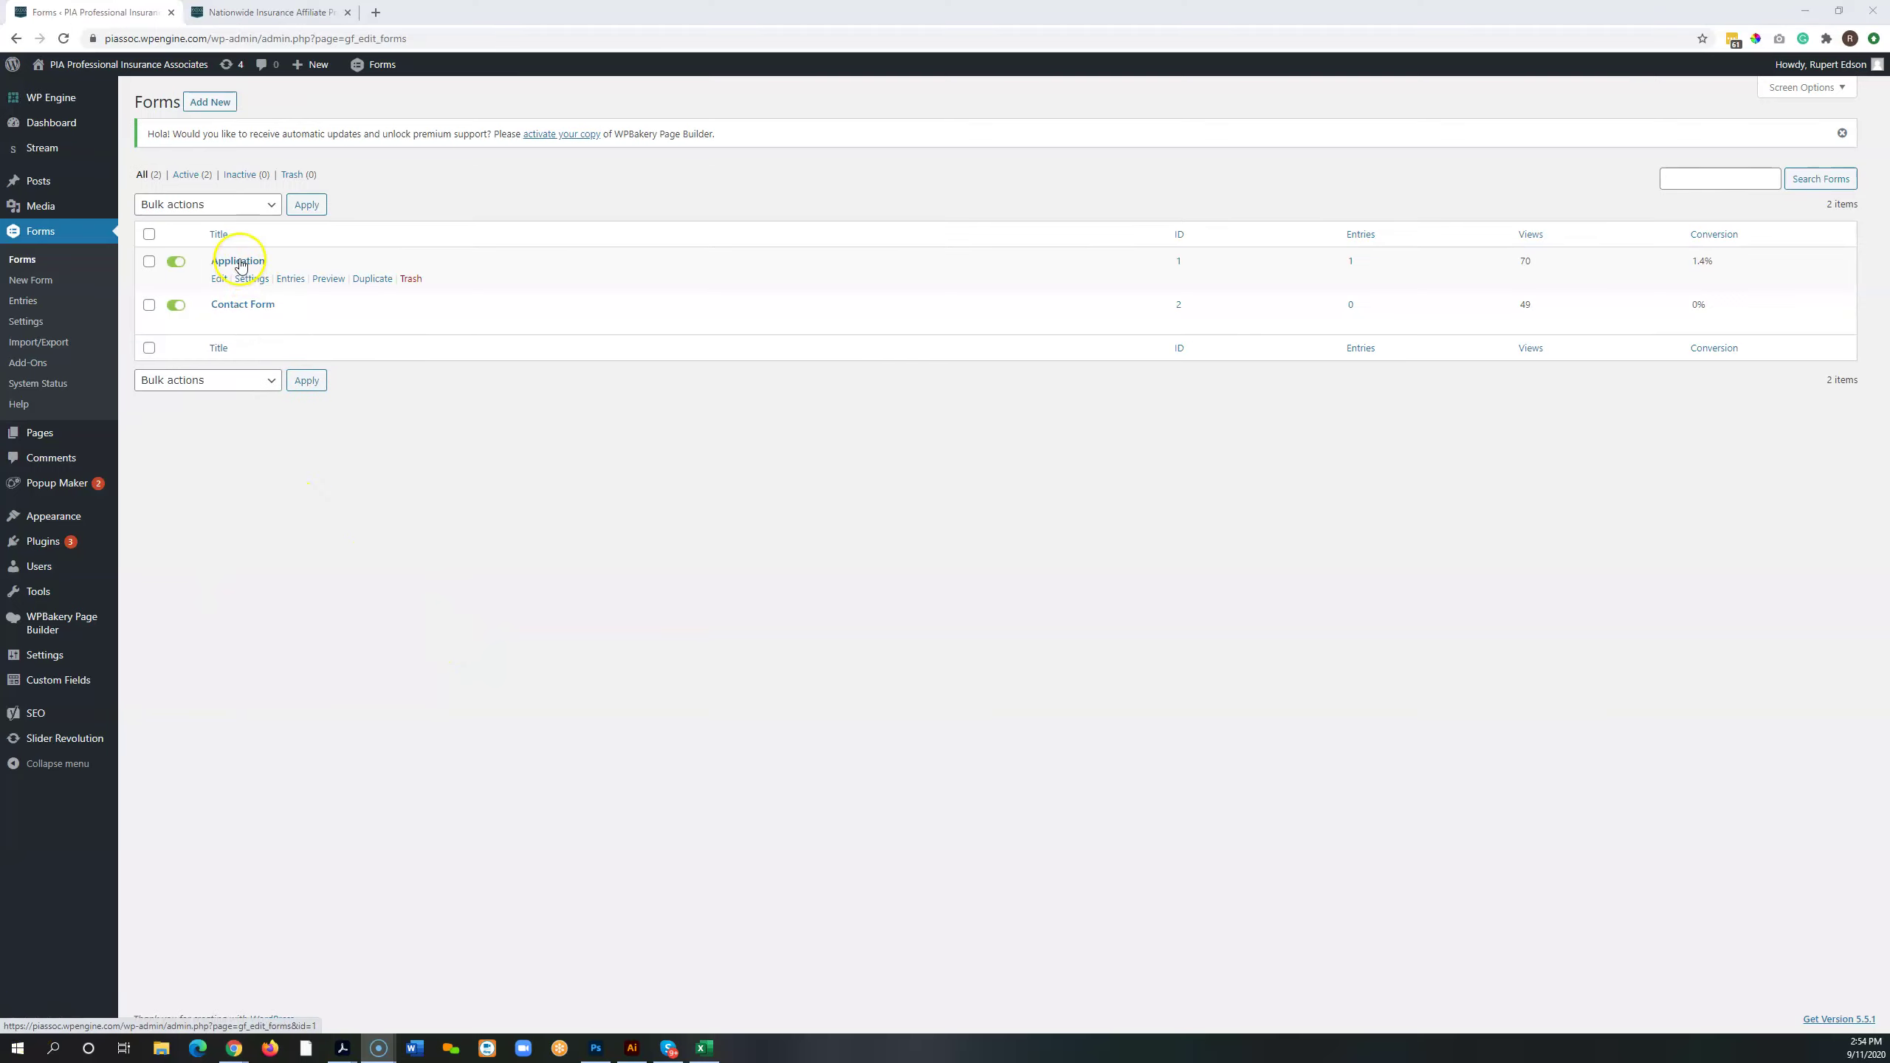
mouse_move(244, 286)
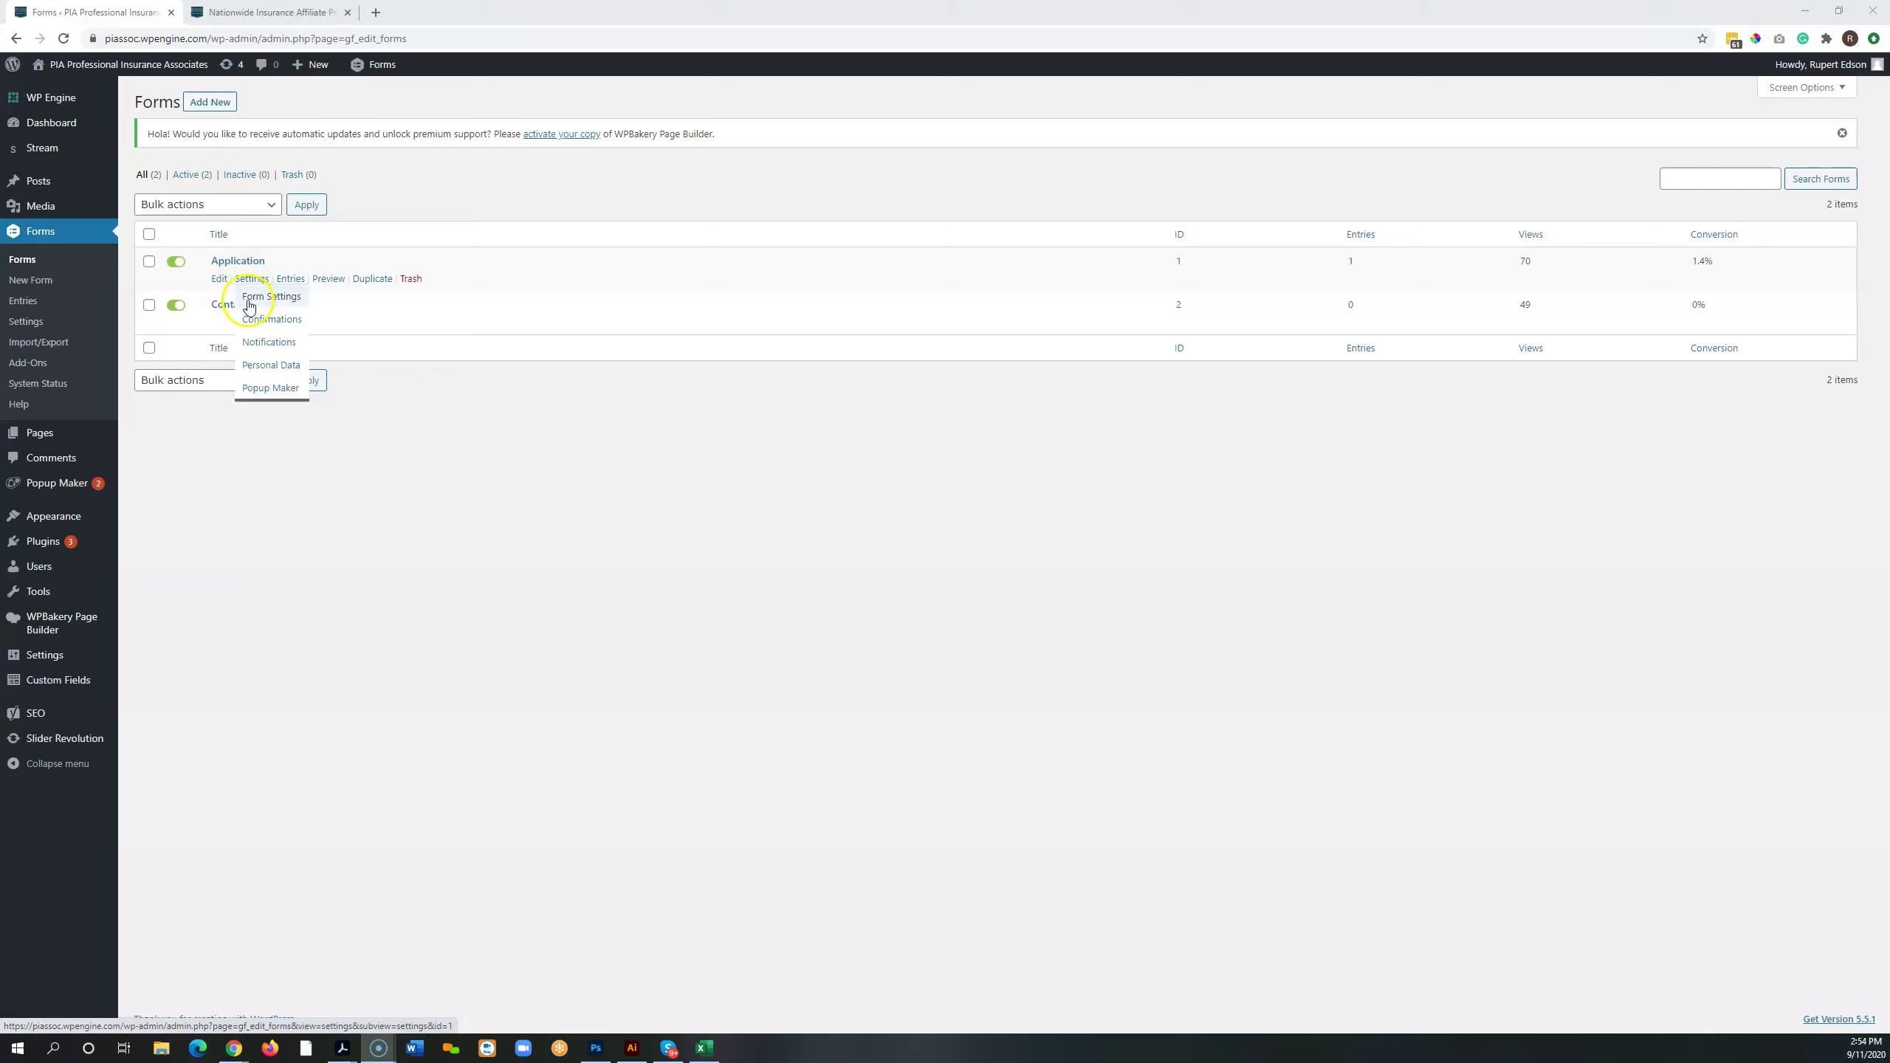
click(258, 343)
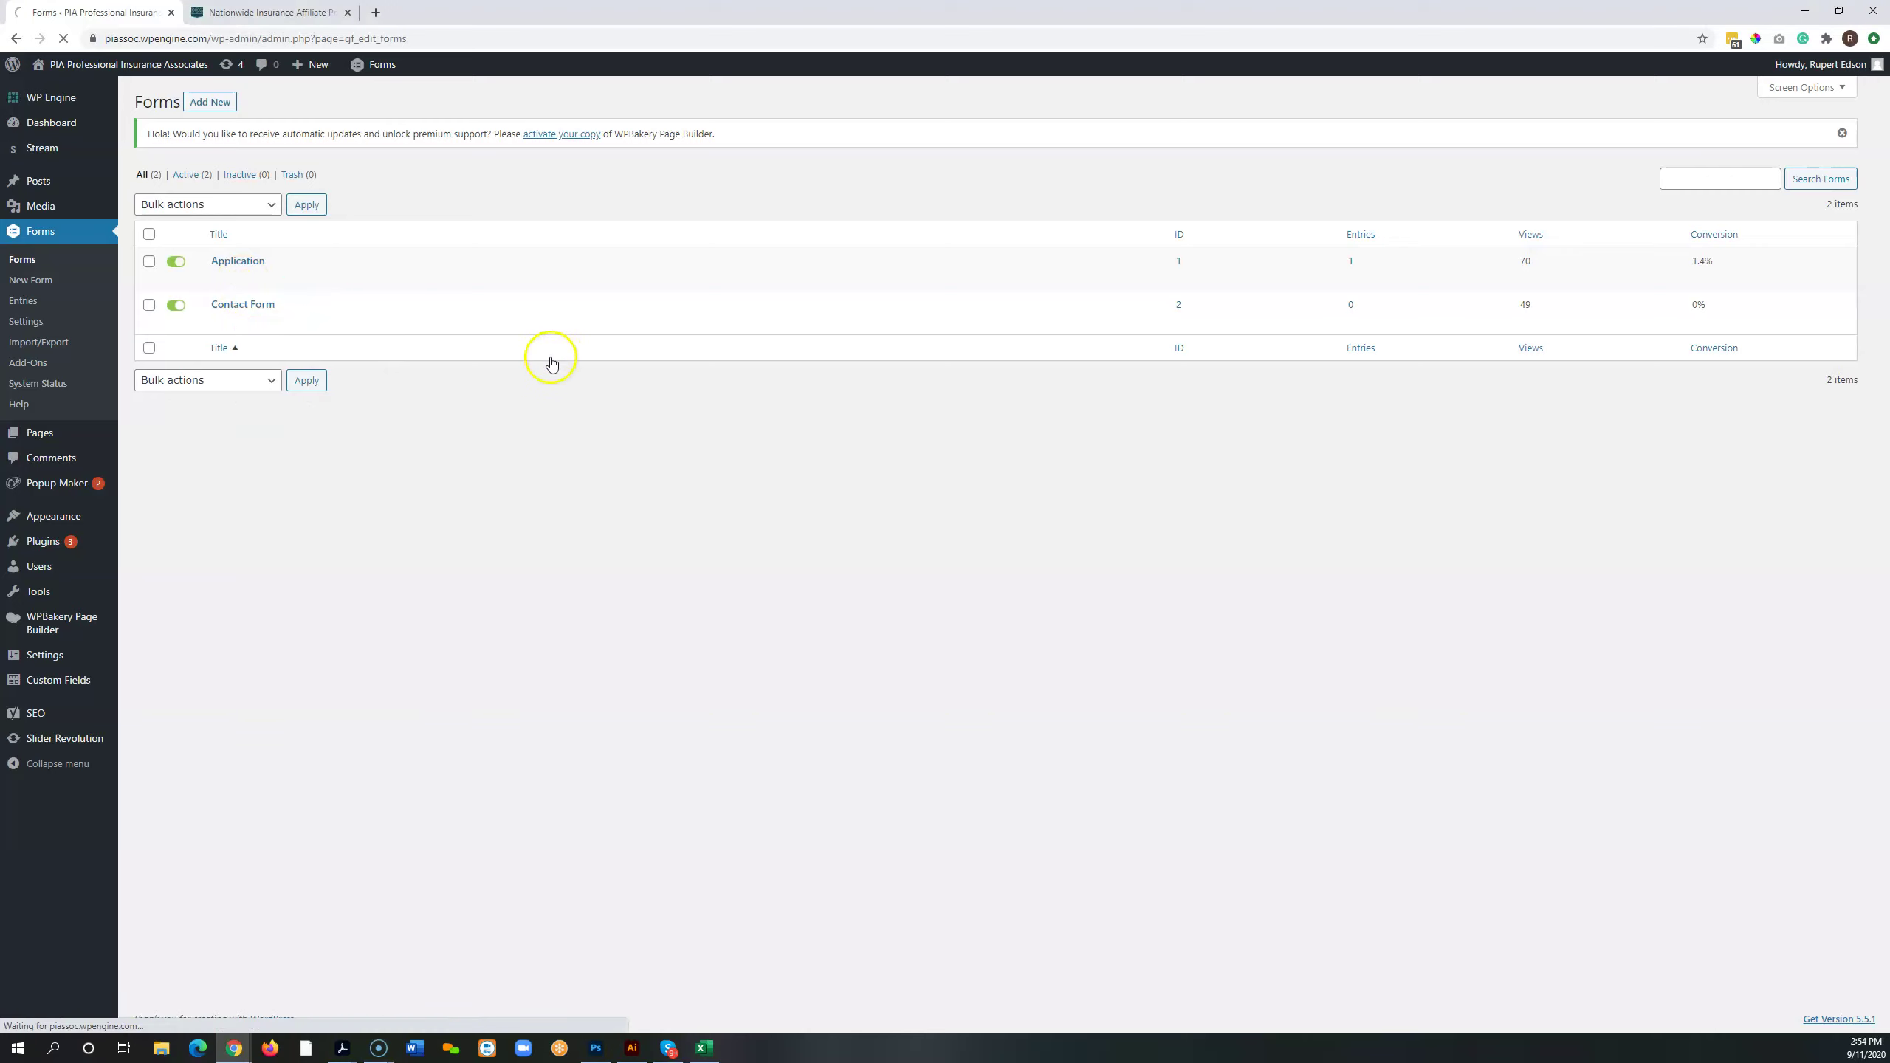
mouse_move(346, 329)
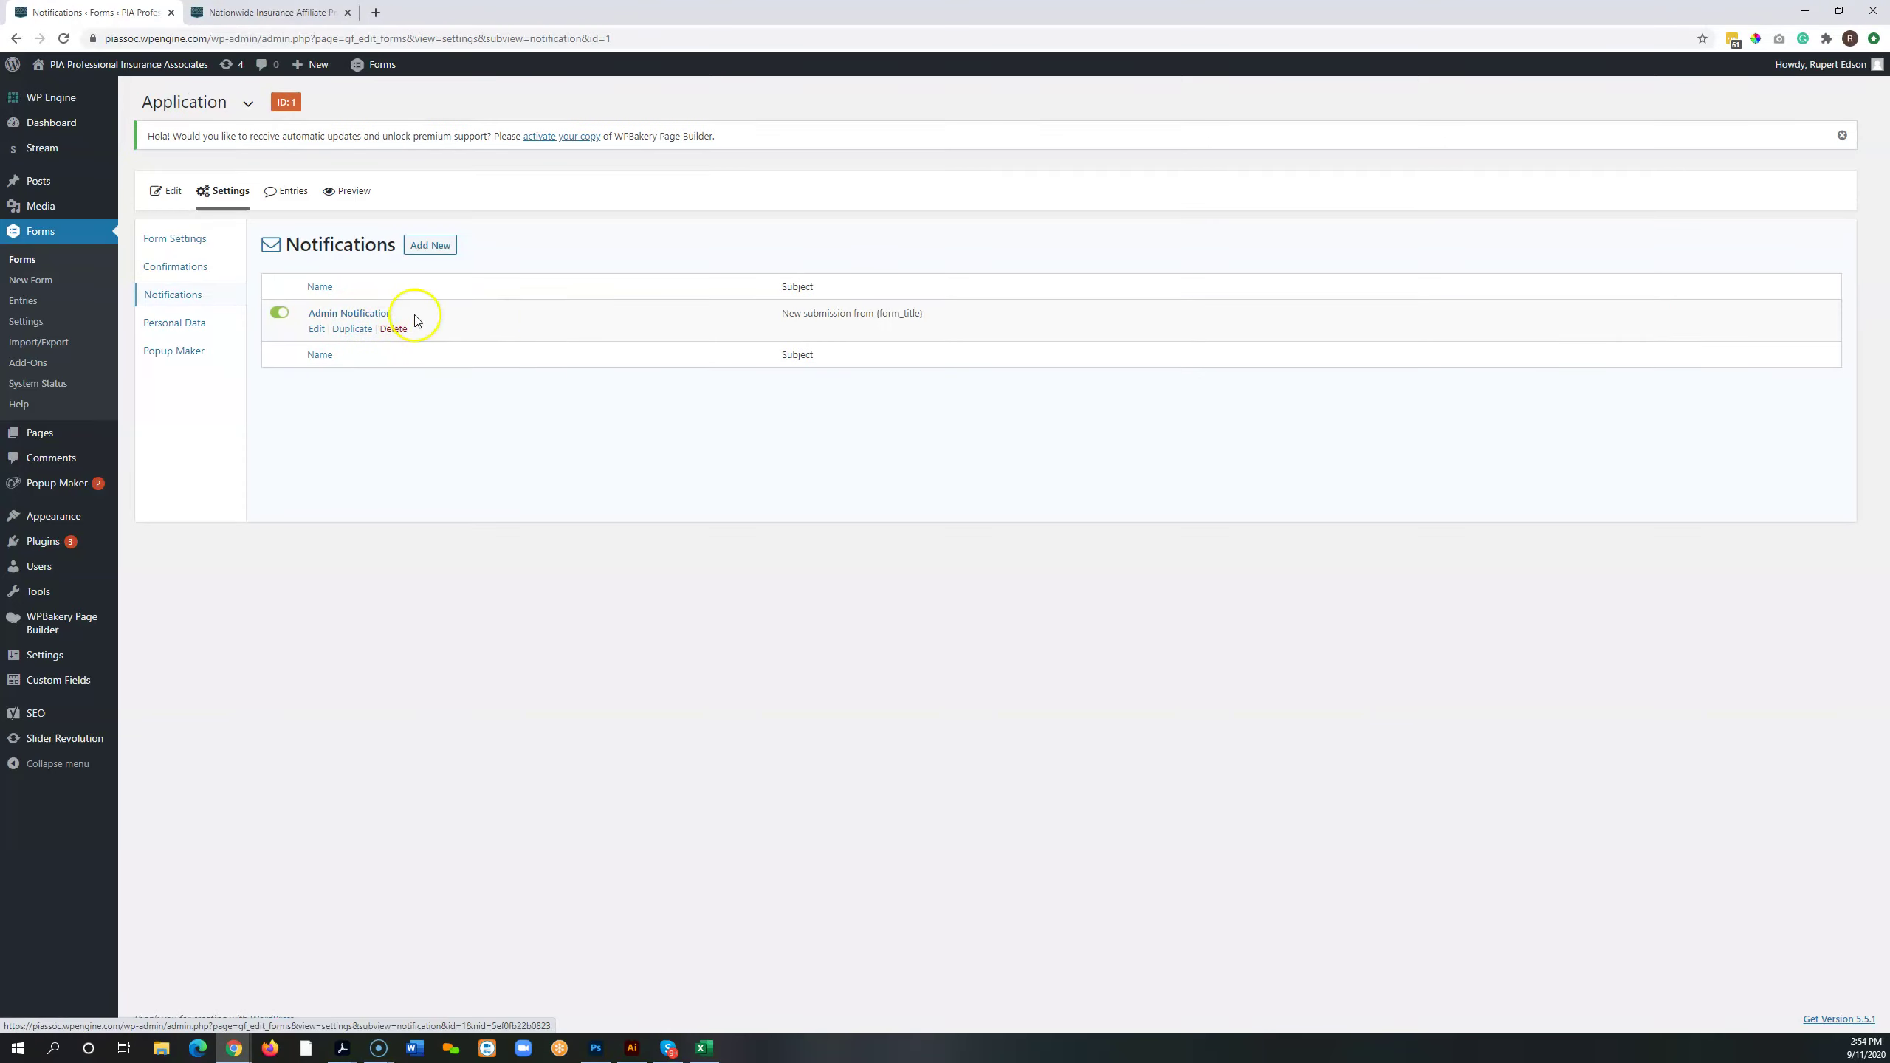
click(314, 328)
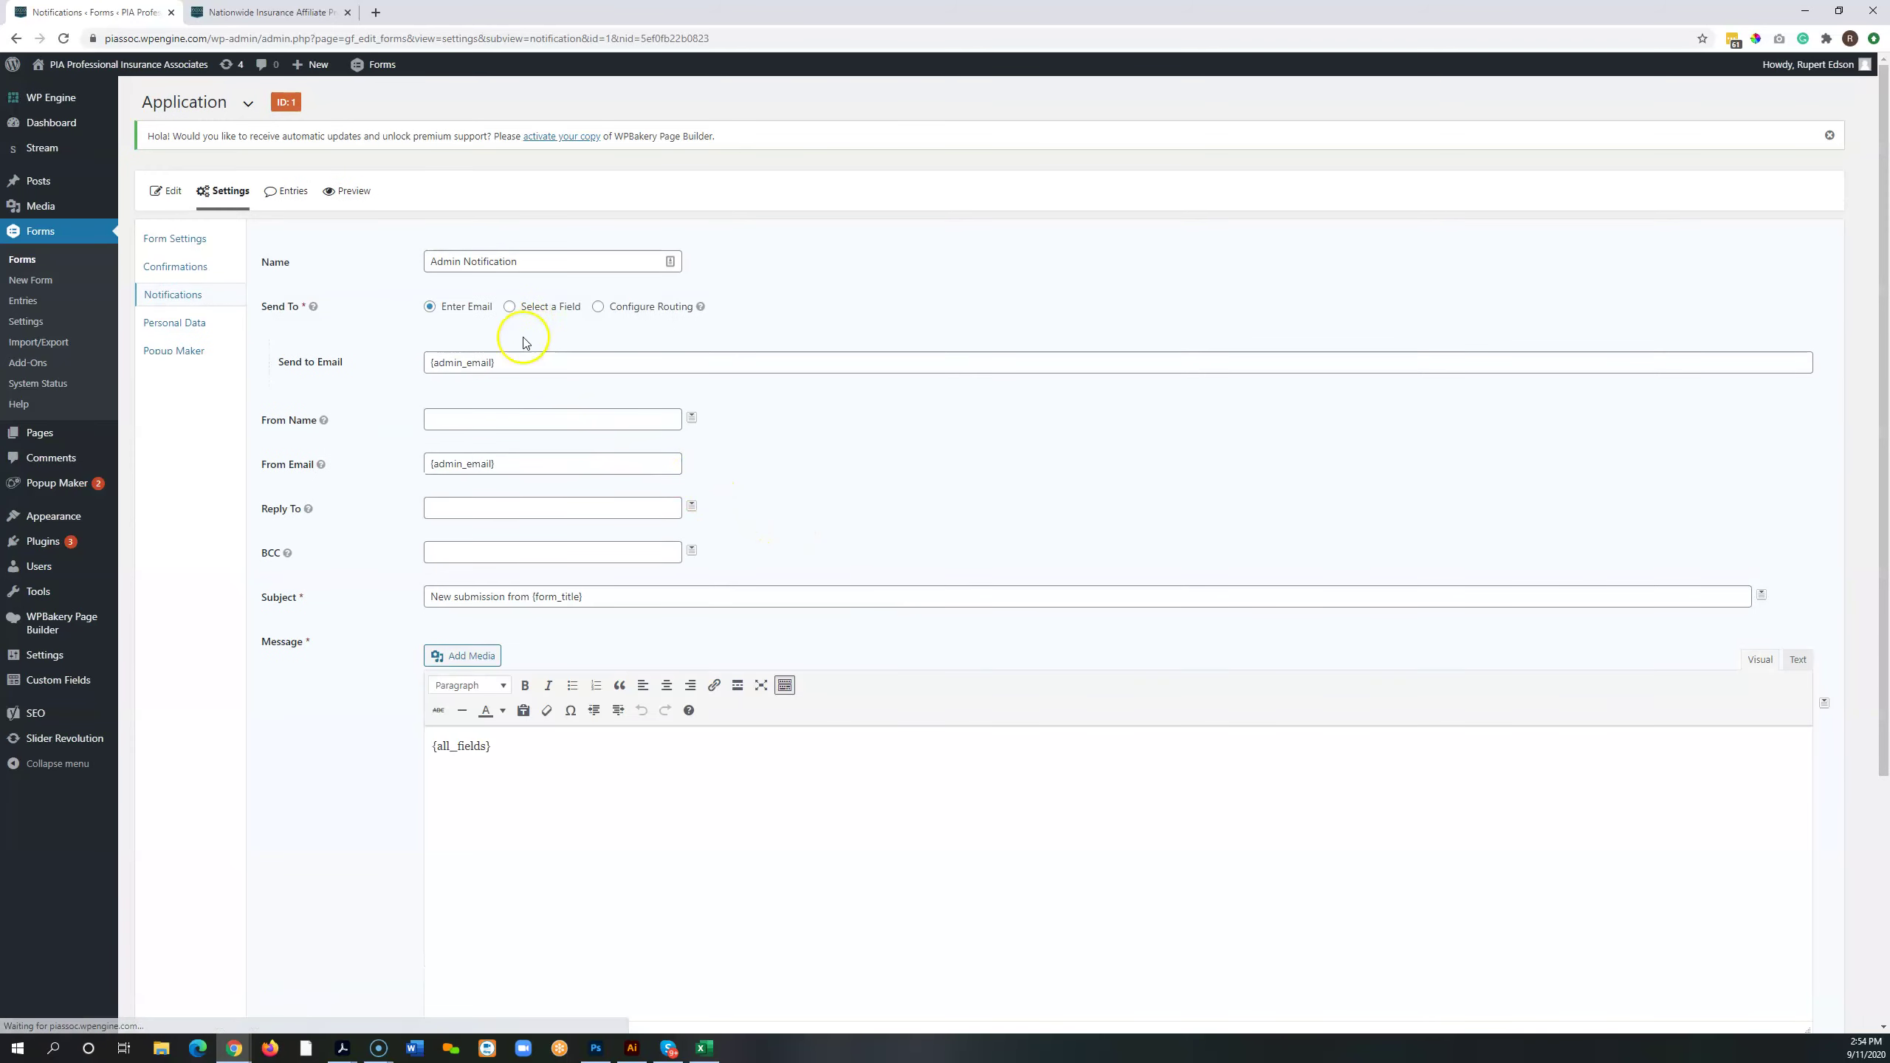
click(519, 360)
drag(563, 362, 345, 363)
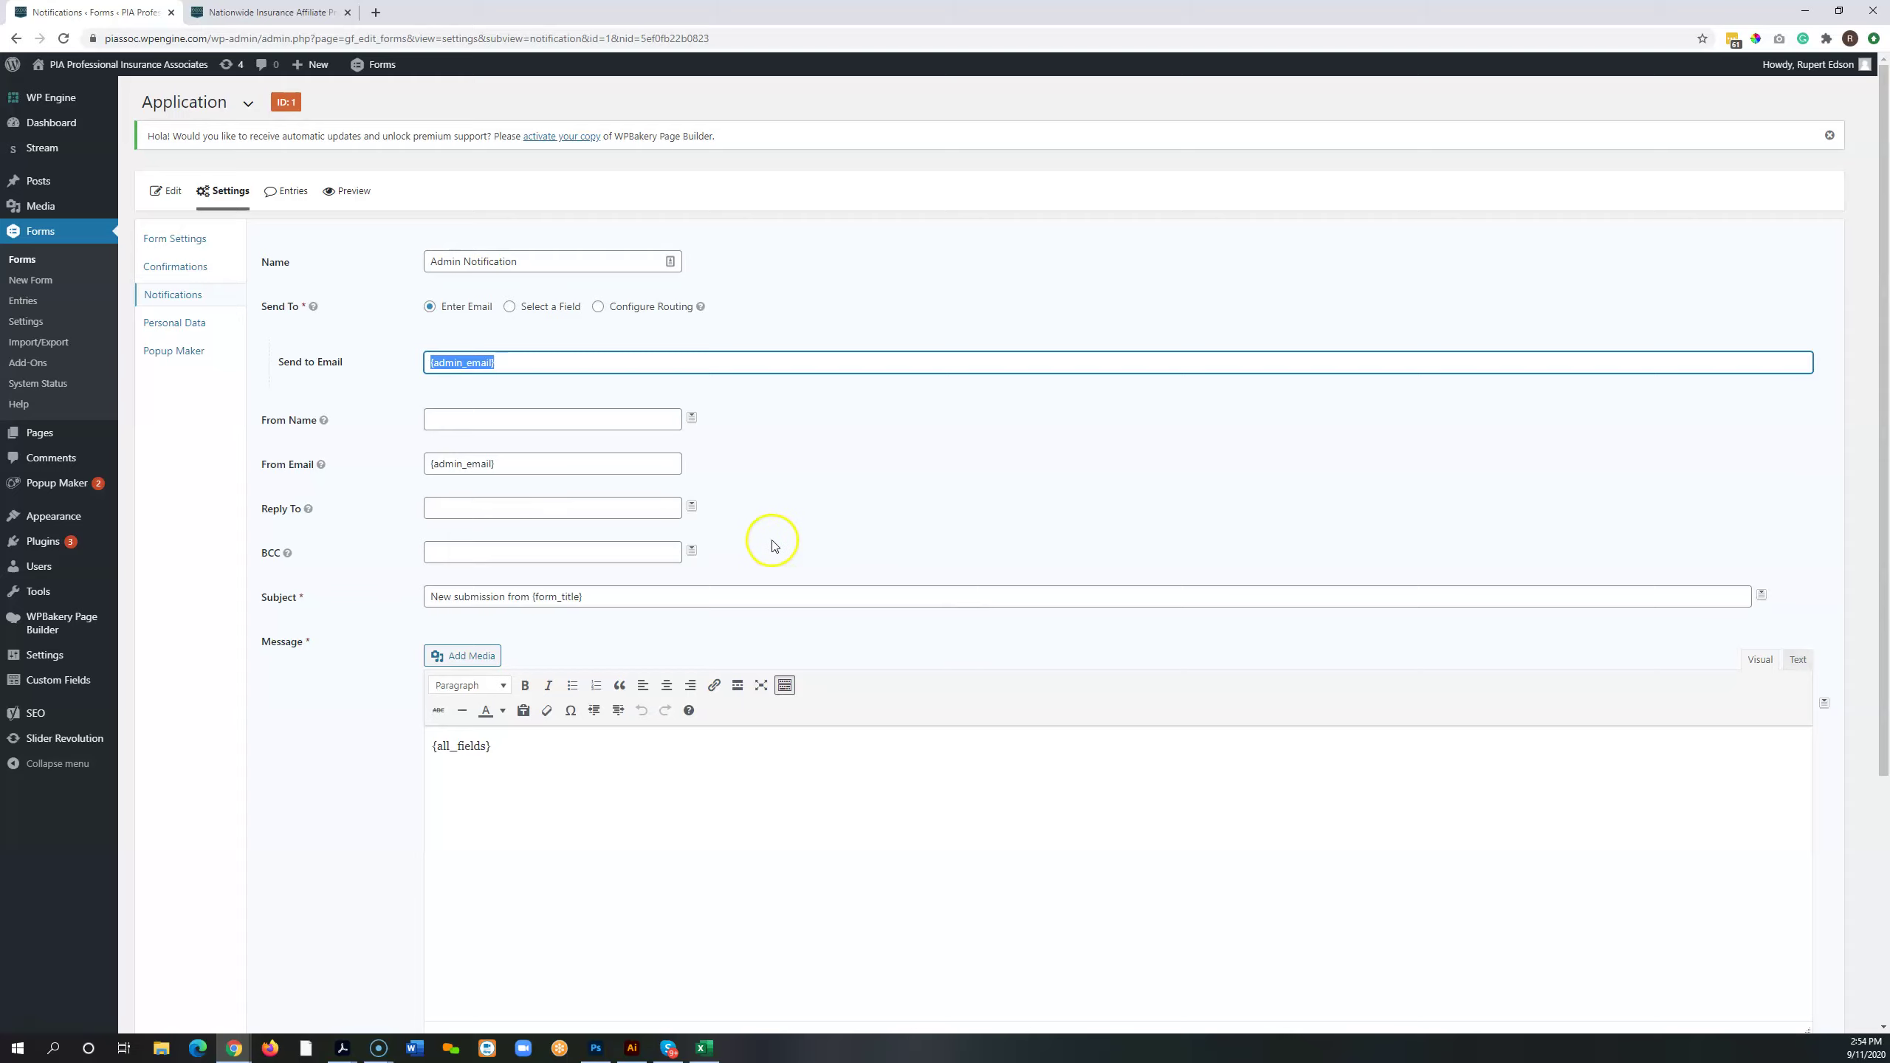
click(465, 508)
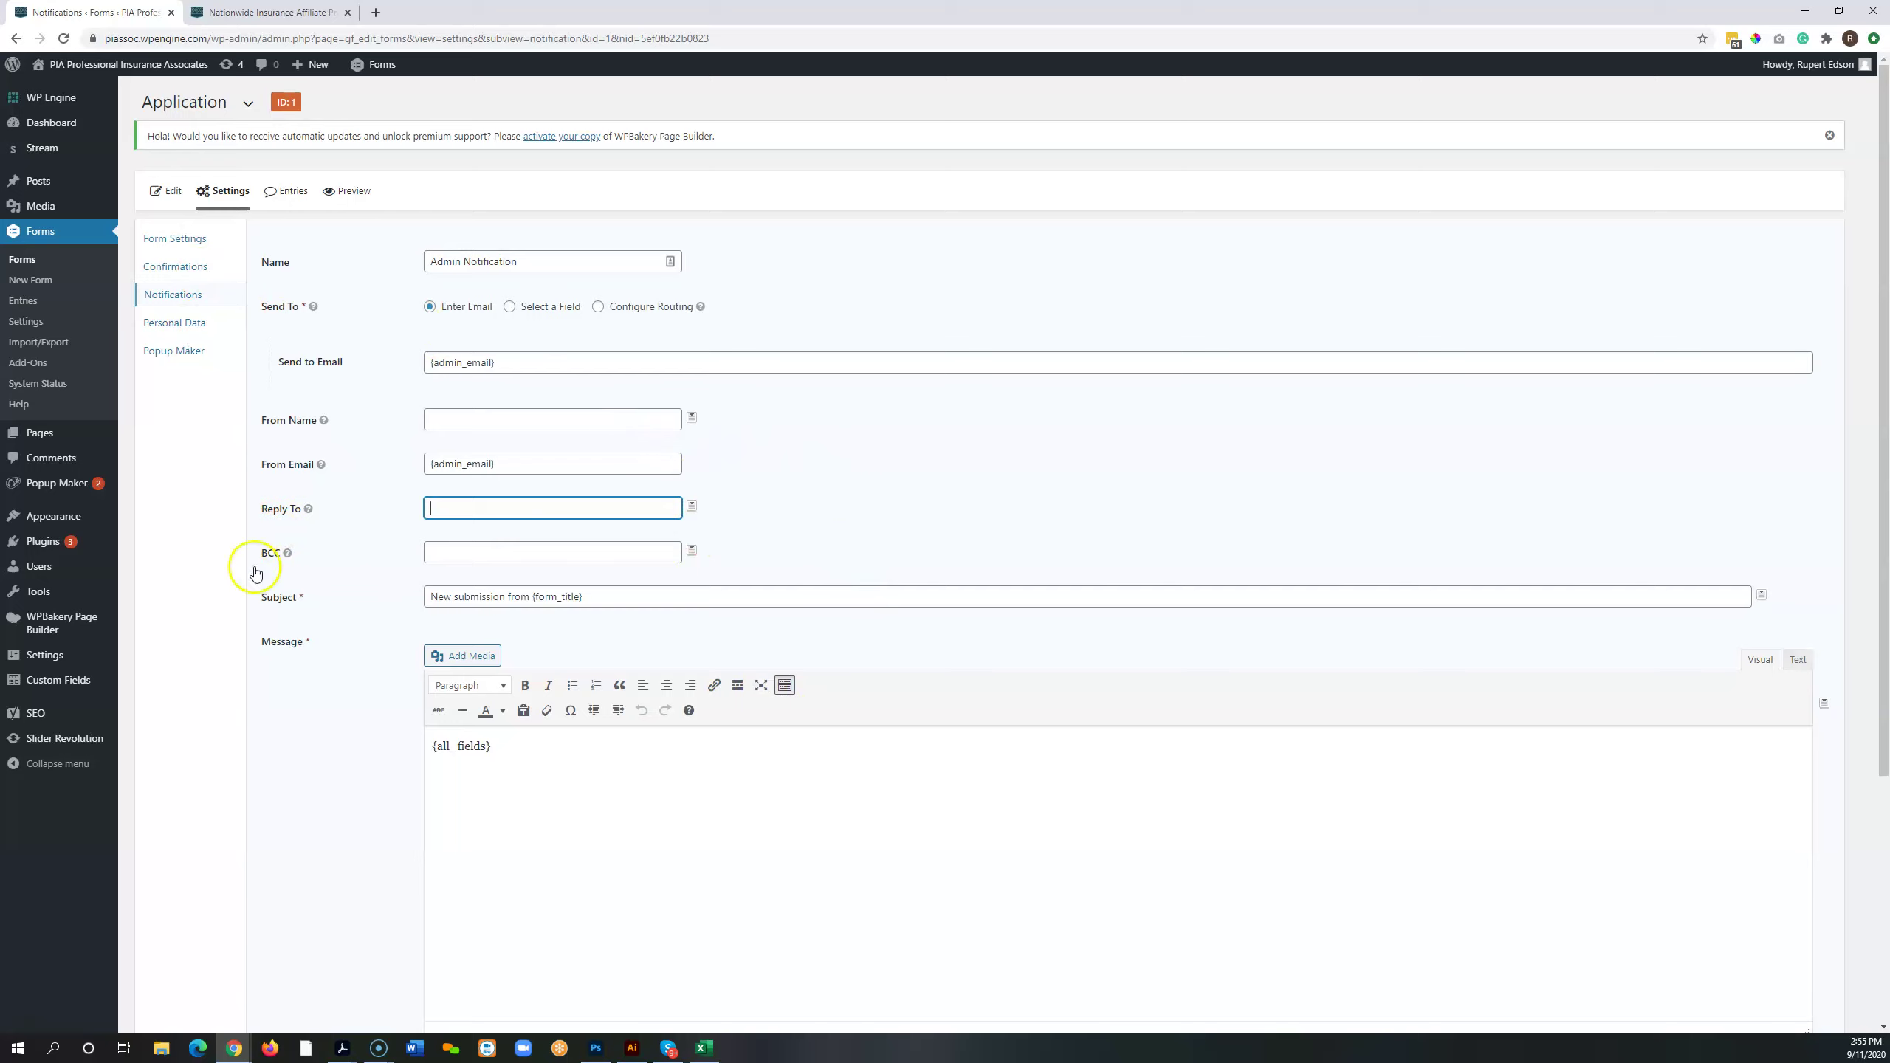
click(175, 266)
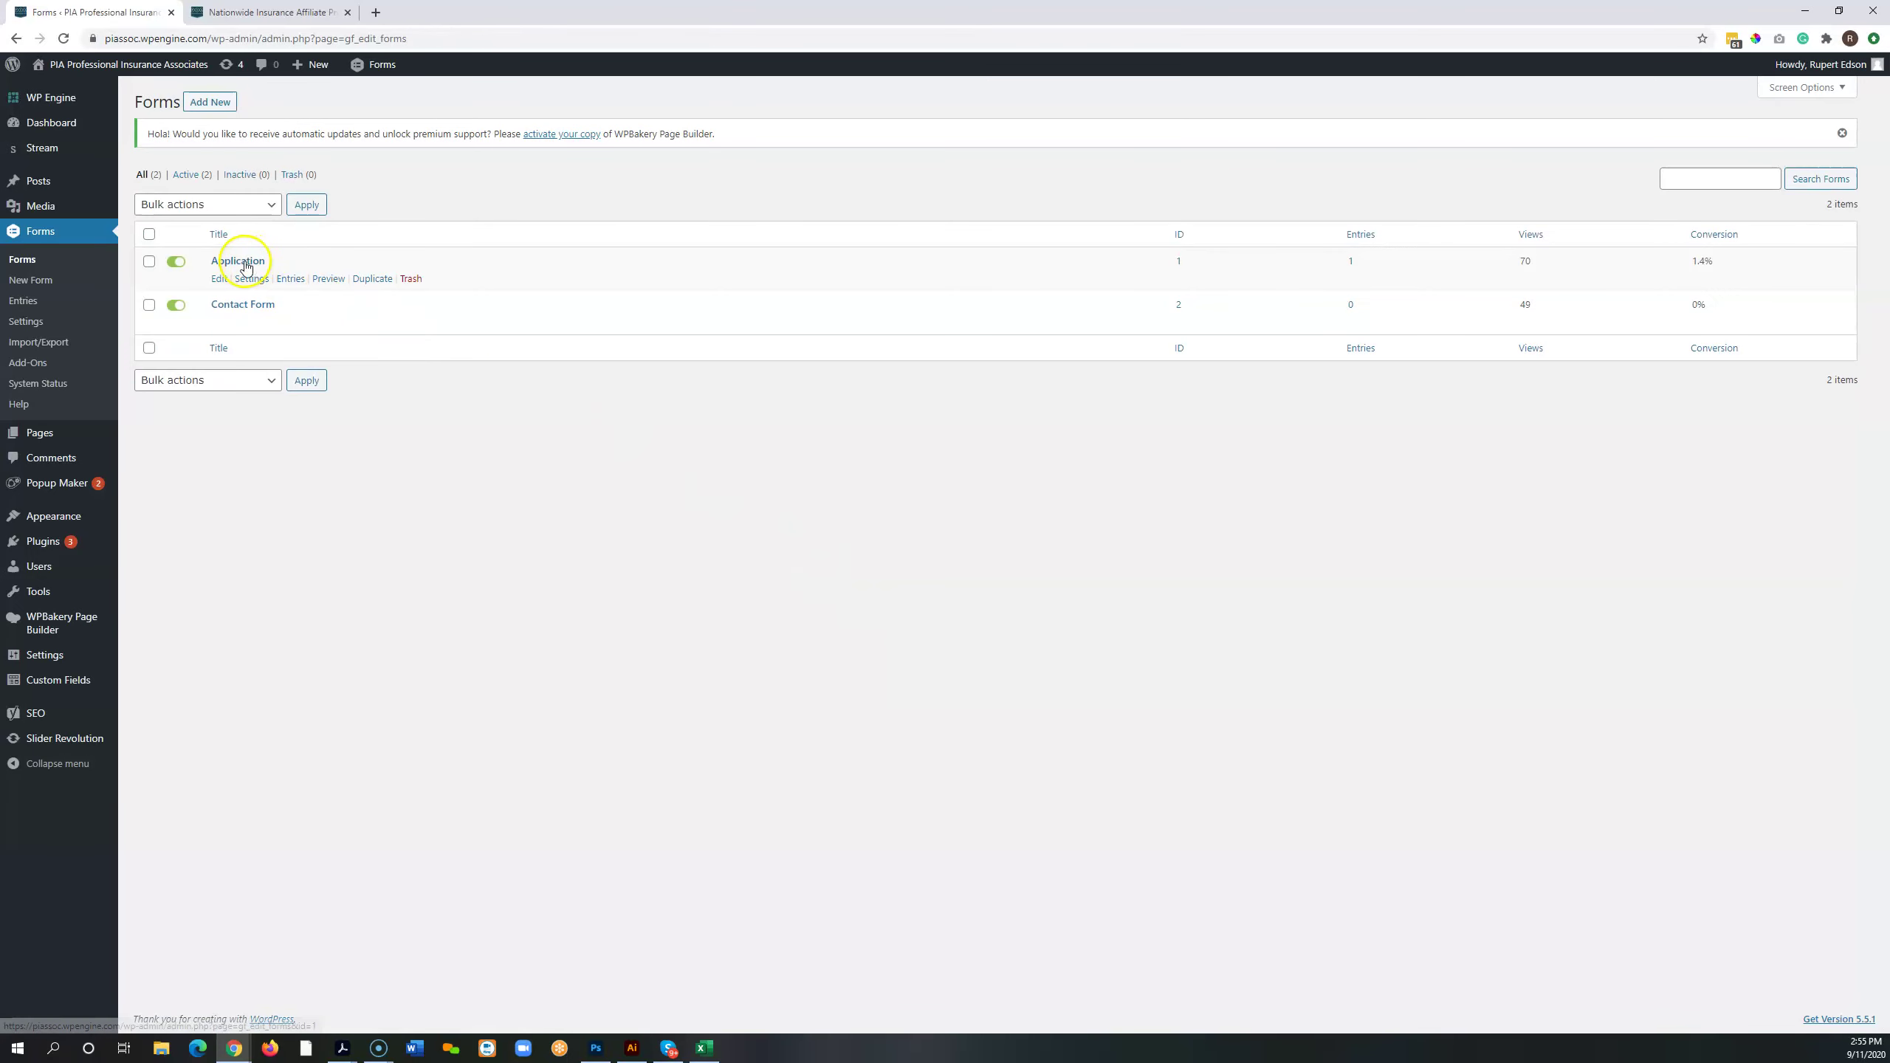
mouse_move(265, 279)
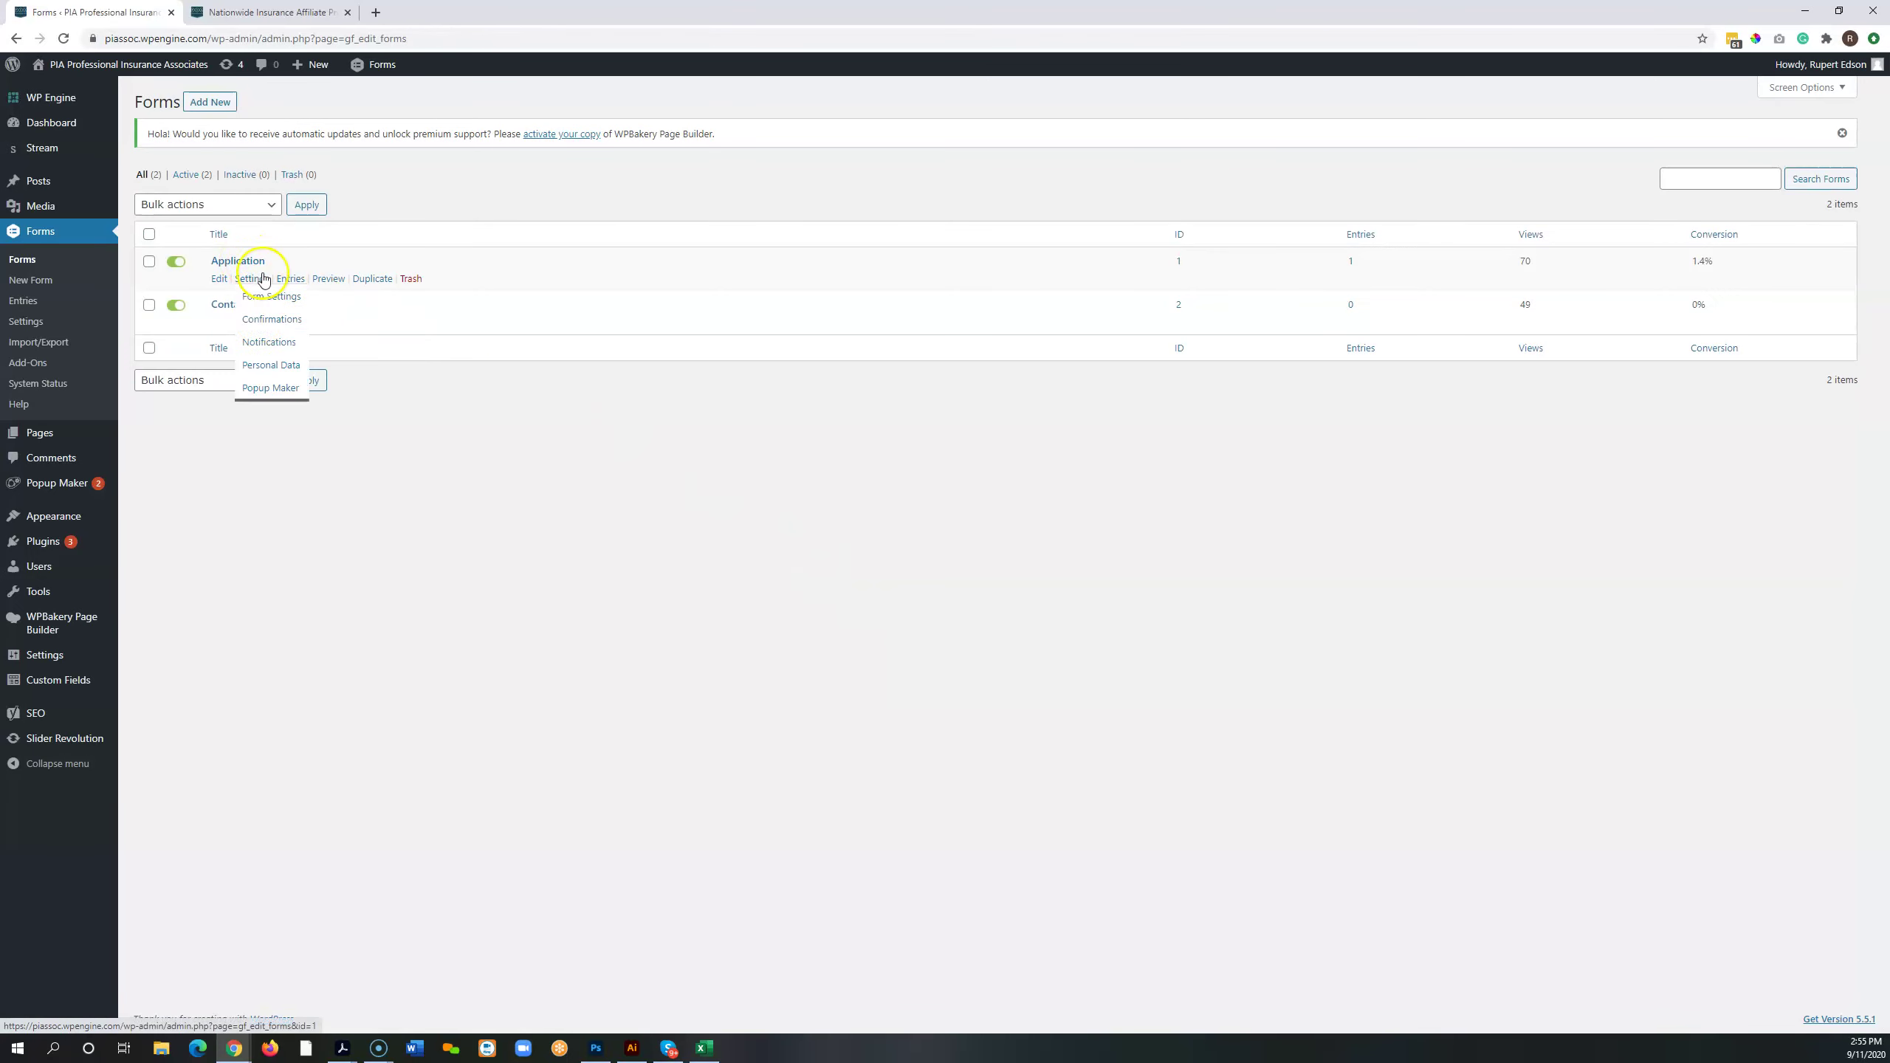